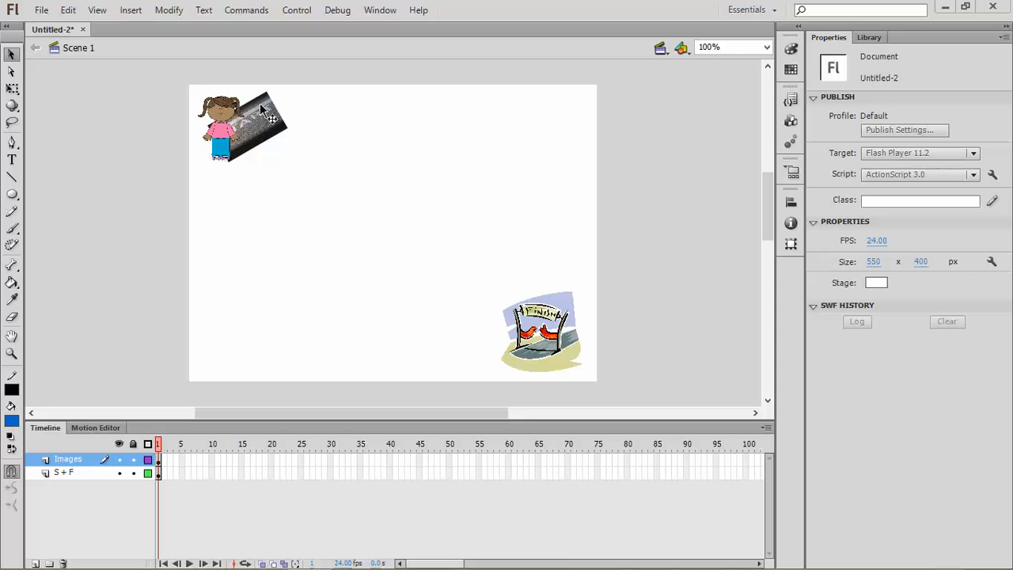
- Create a new ActionScript 3.0 document with a 550 × 400 px stage at 24 fps
left_click(226, 144)
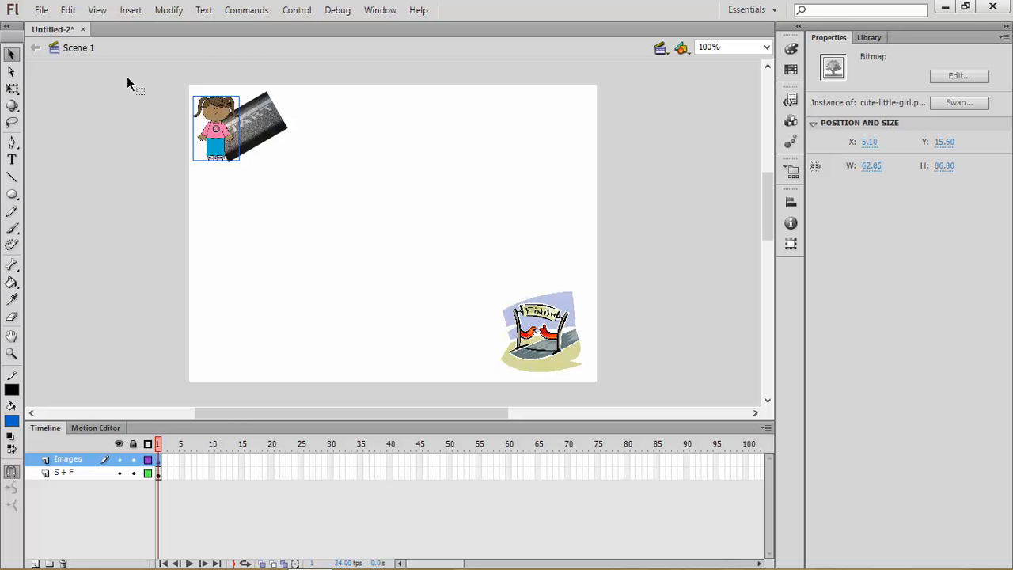
left_click(40, 9)
mouse_move(59, 22)
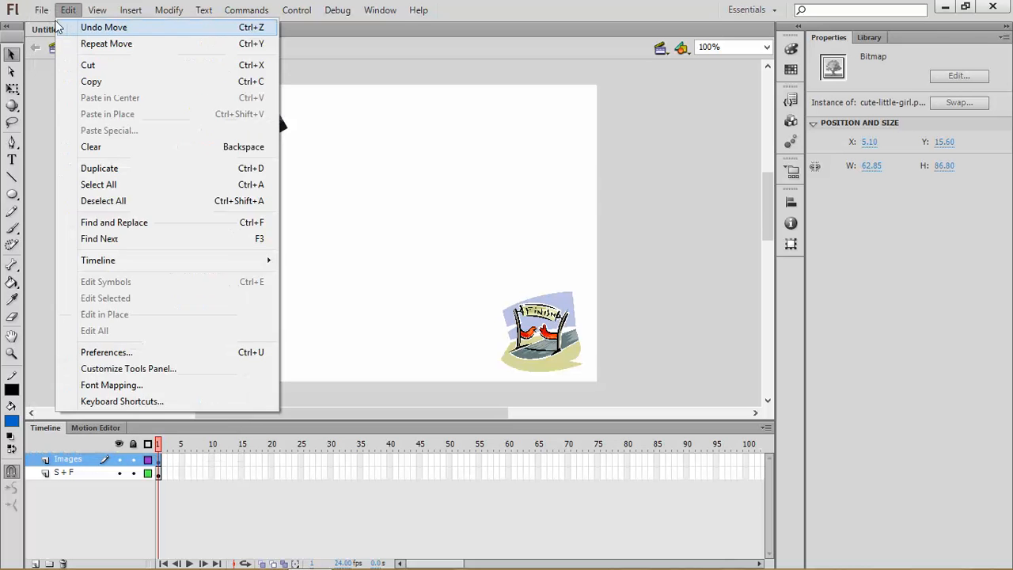
left_click(47, 27)
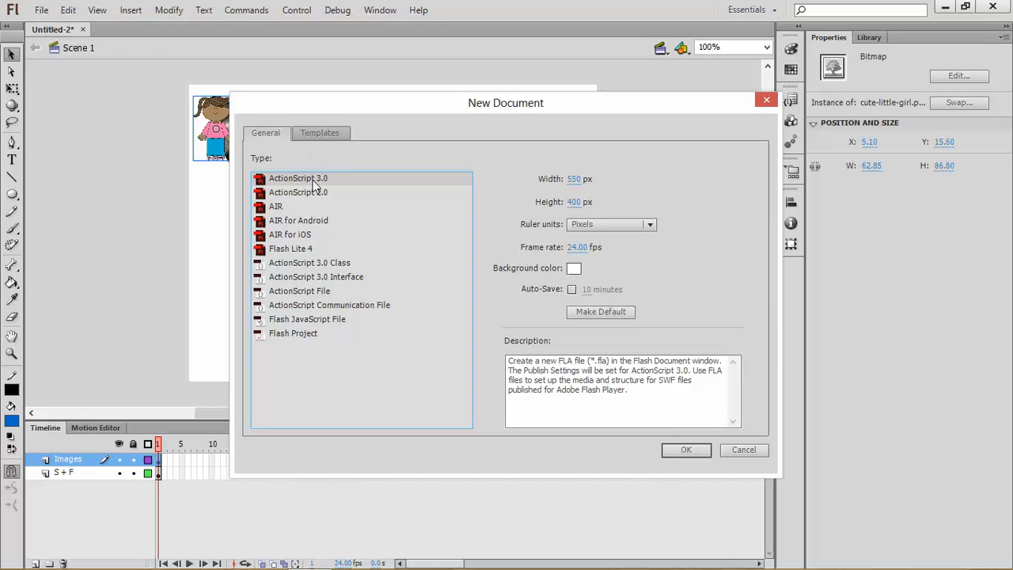
left_click(682, 449)
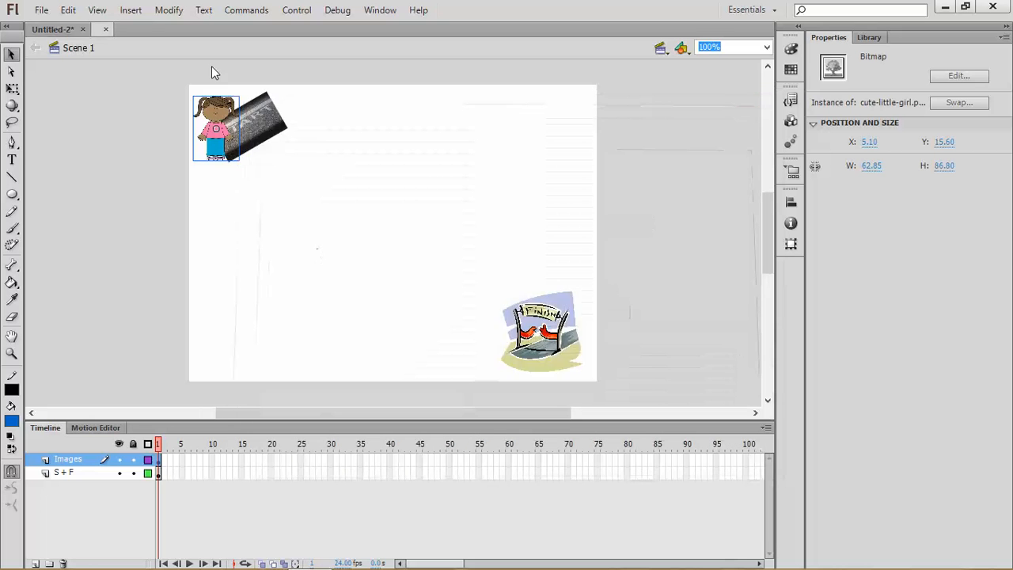
- Draw a blue circle with a black outline, about 92 px in diameter, on the stage with the Oval tool
left_click(12, 194)
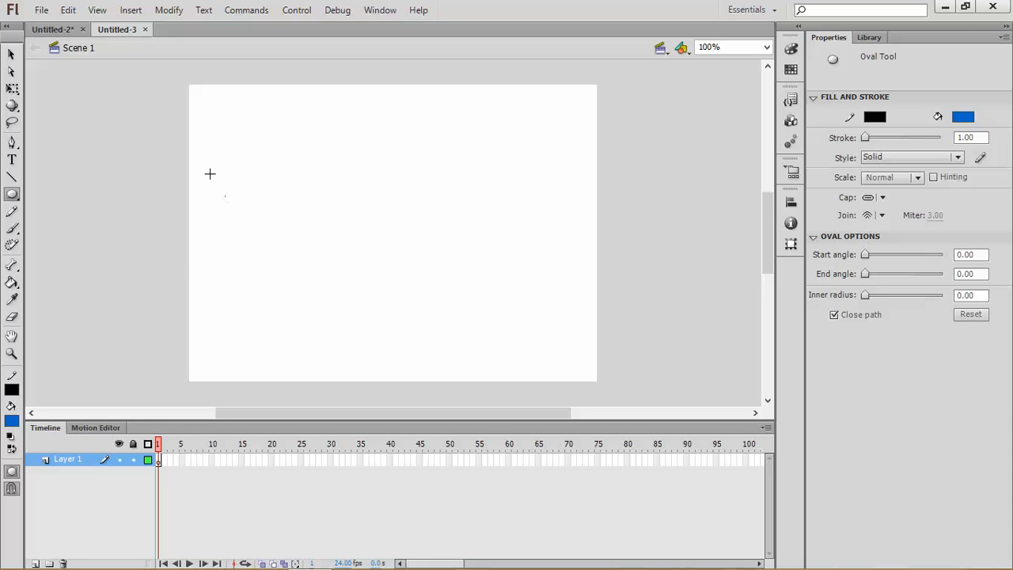
left_click(11, 194)
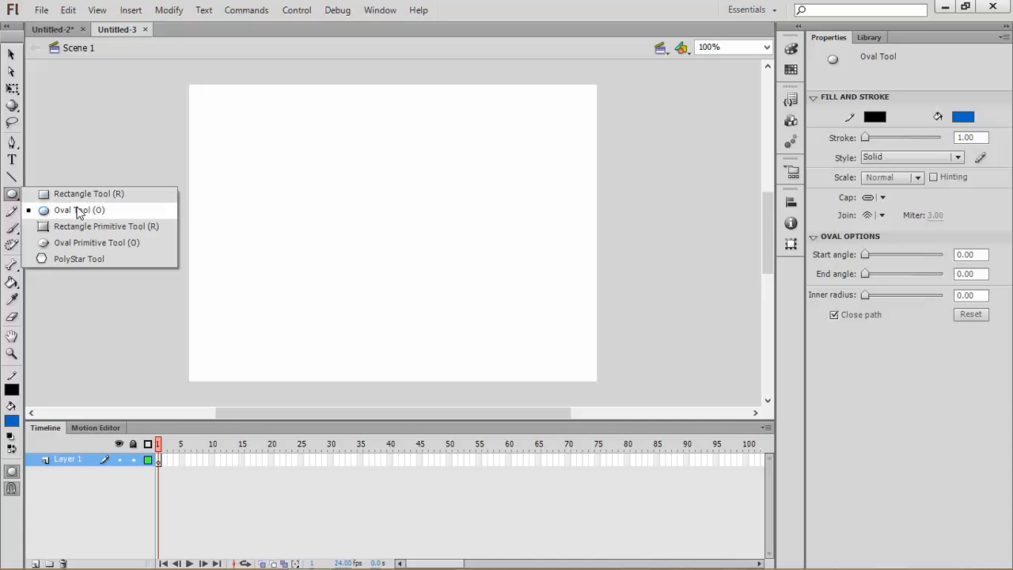
left_click(13, 197)
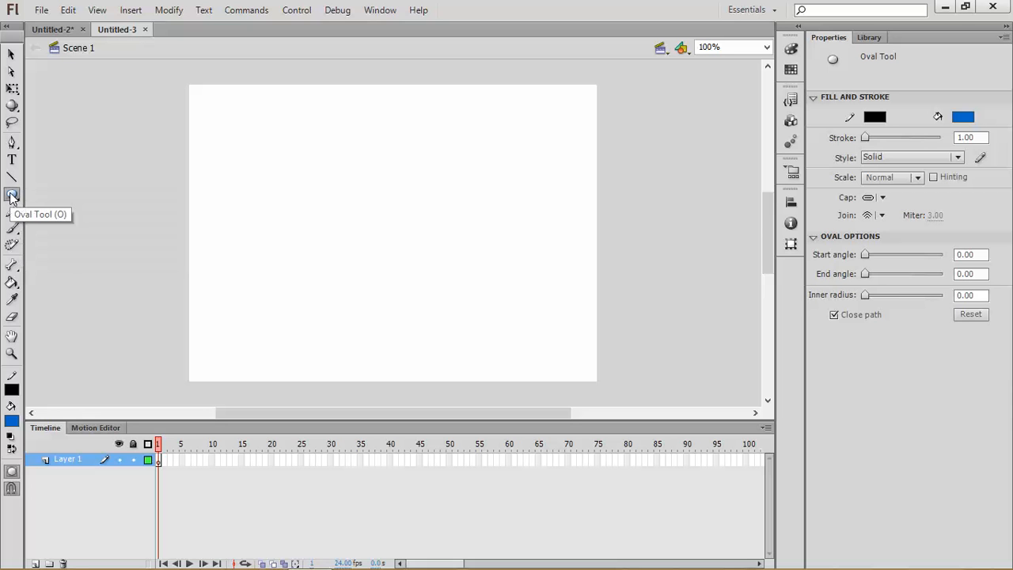
left_click(13, 197)
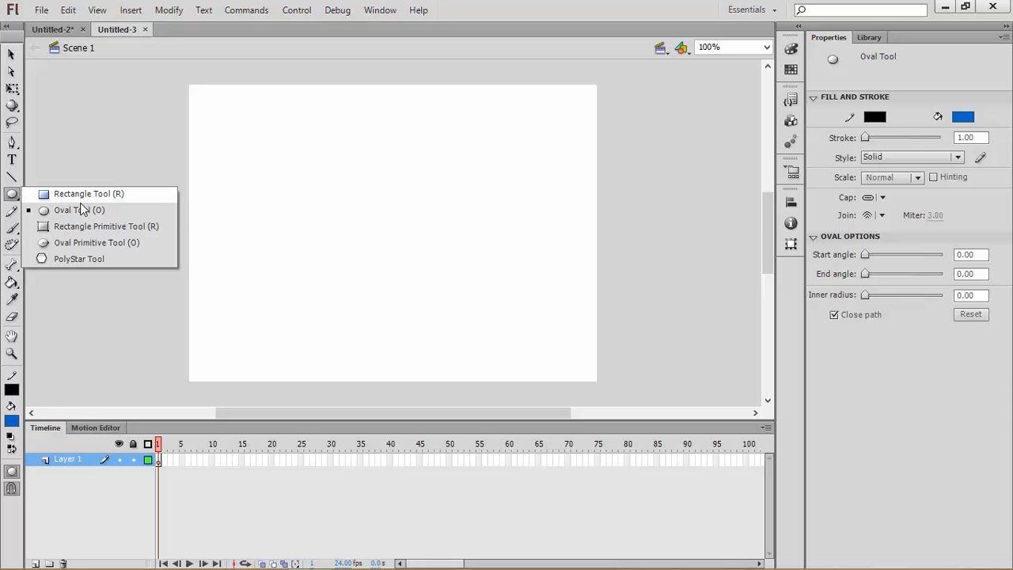
left_click(27, 209)
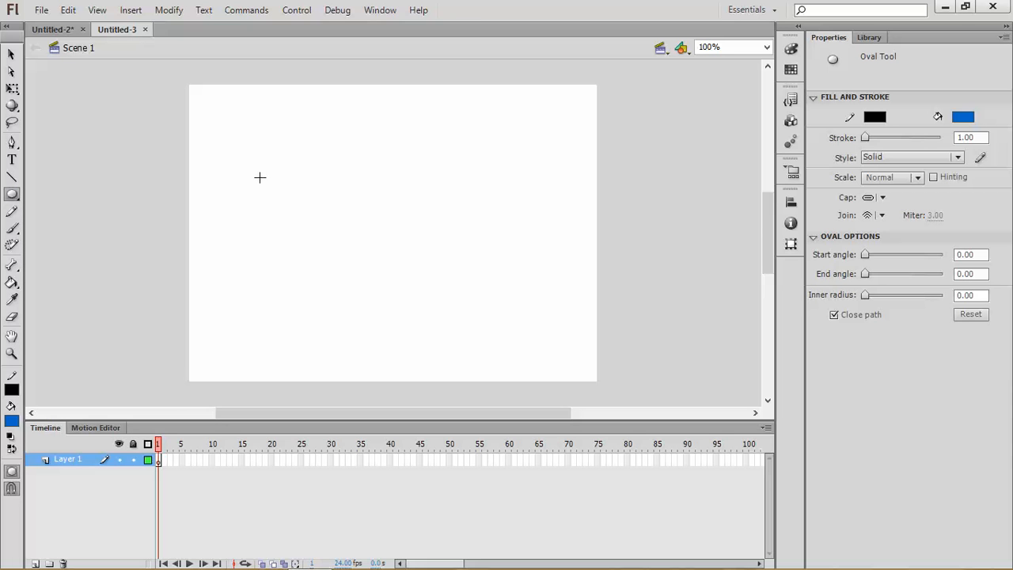
left_click_drag(262, 180, 331, 242)
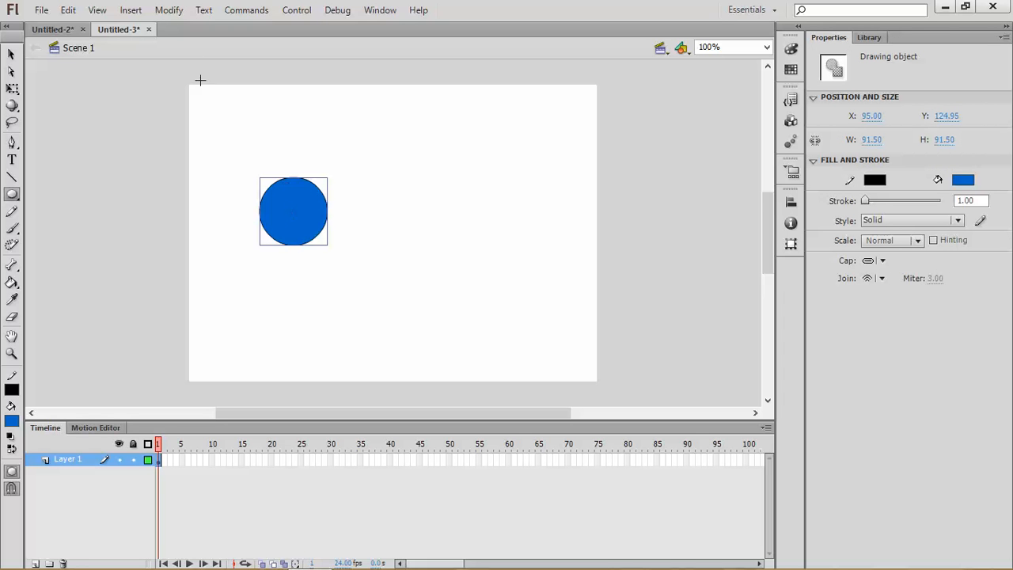
- Apply a motion tween to the blue circle, converting it to a symbol
key("v")
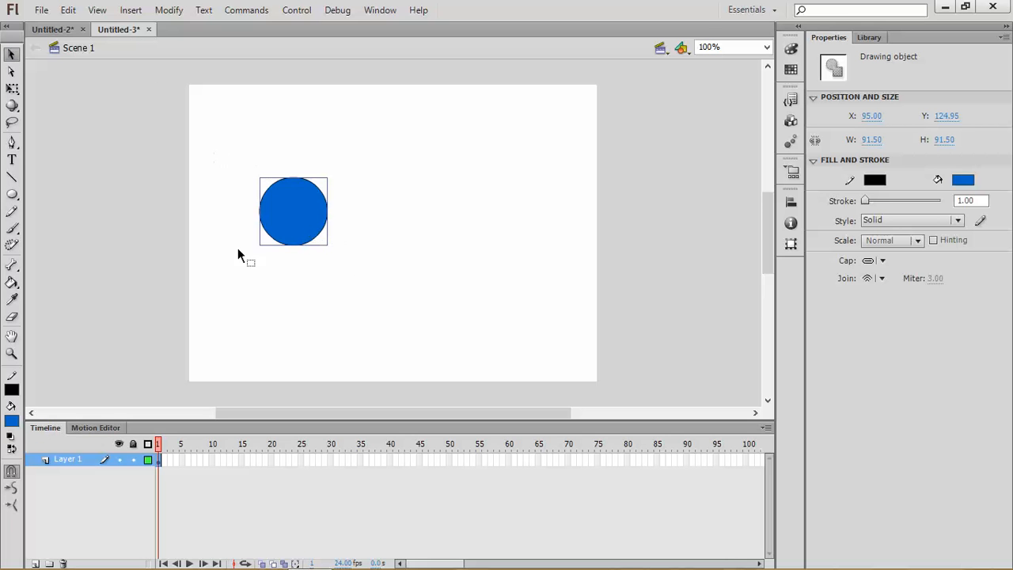
left_click(141, 18)
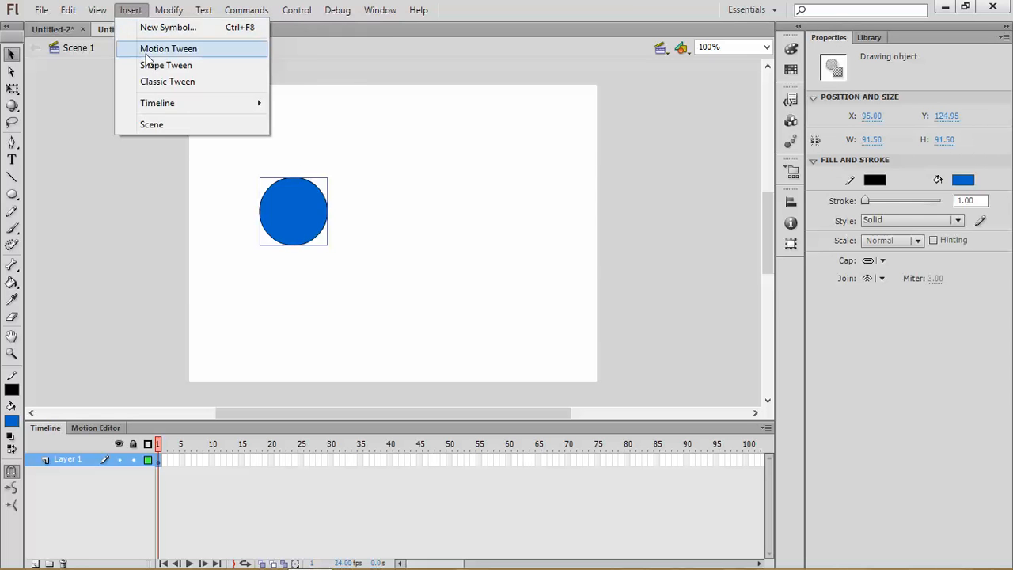
left_click(170, 49)
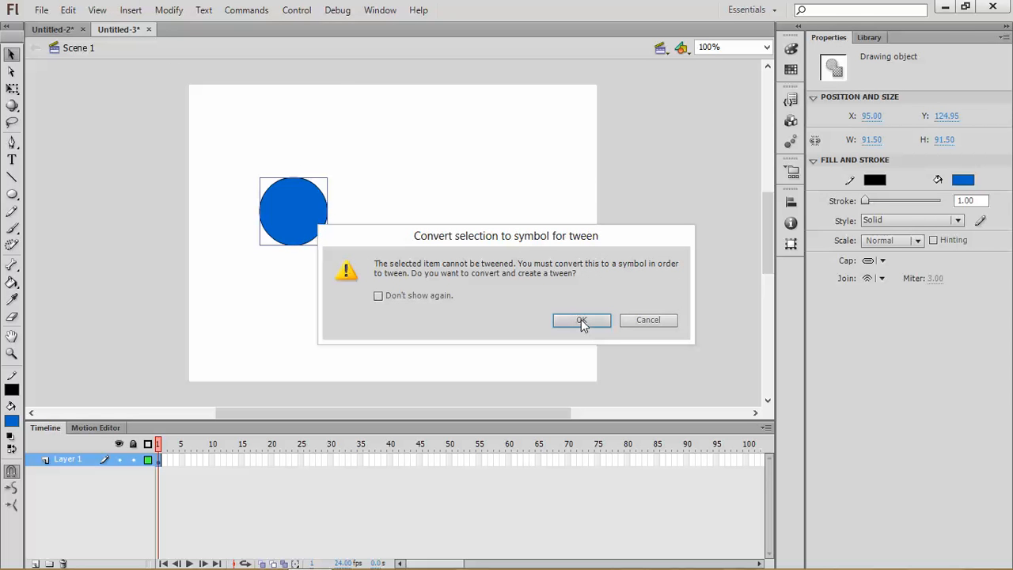
left_click(581, 320)
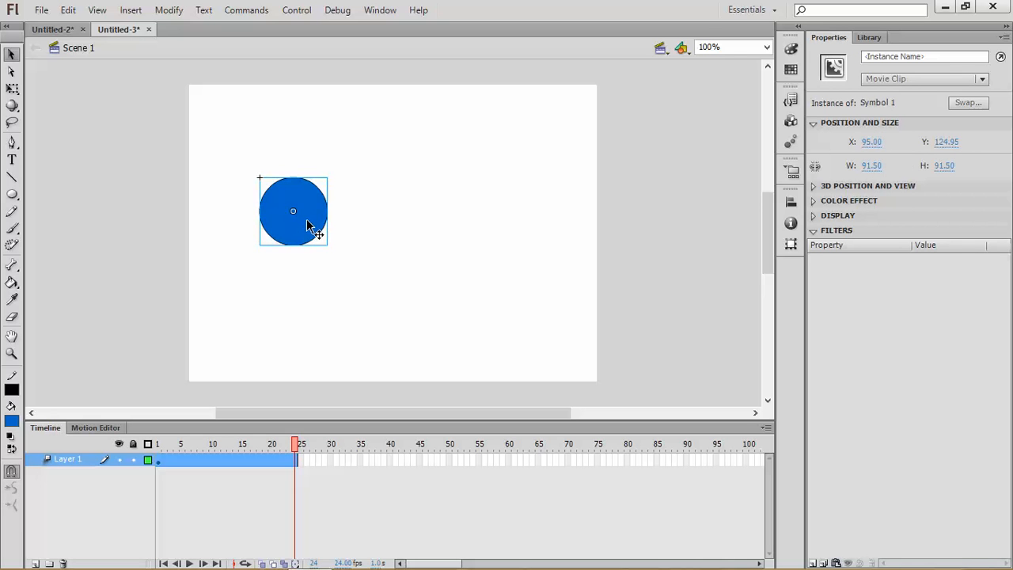
- Move the circle to the stage's lower-right area at frame 24, at about X 422, Y 290
left_click_drag(312, 228, 544, 350)
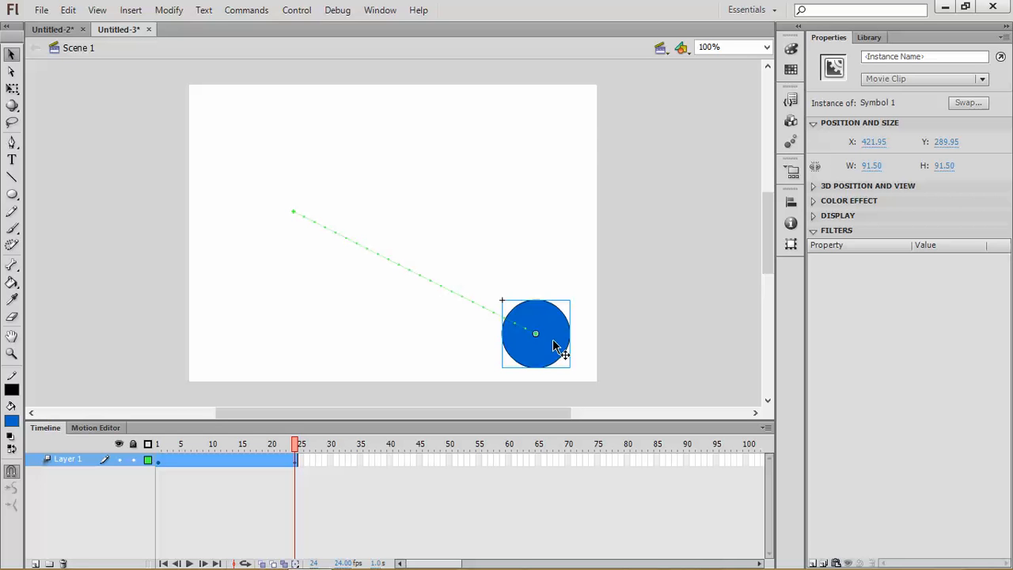
left_click(133, 11)
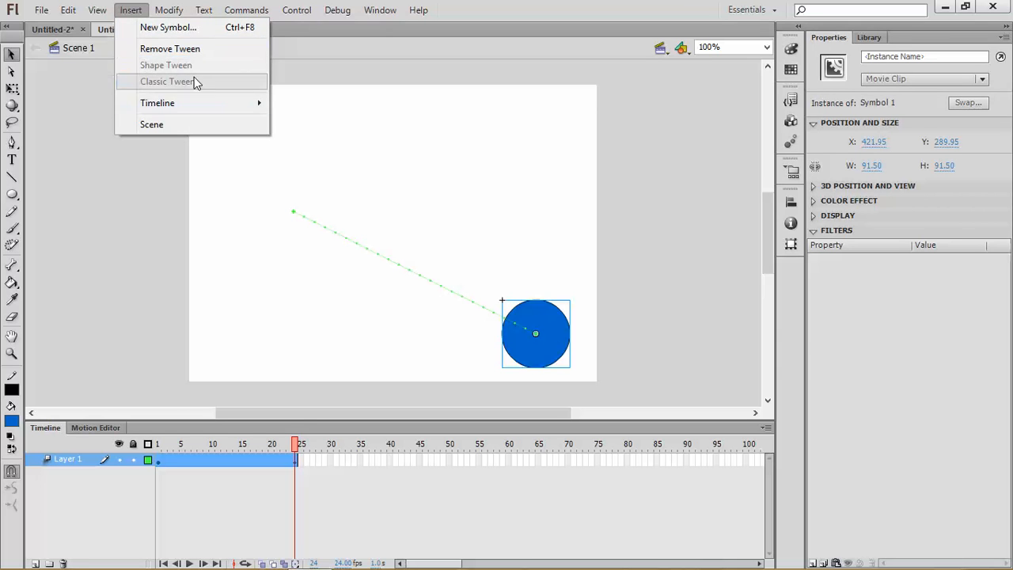
left_click(468, 283)
left_click(529, 342)
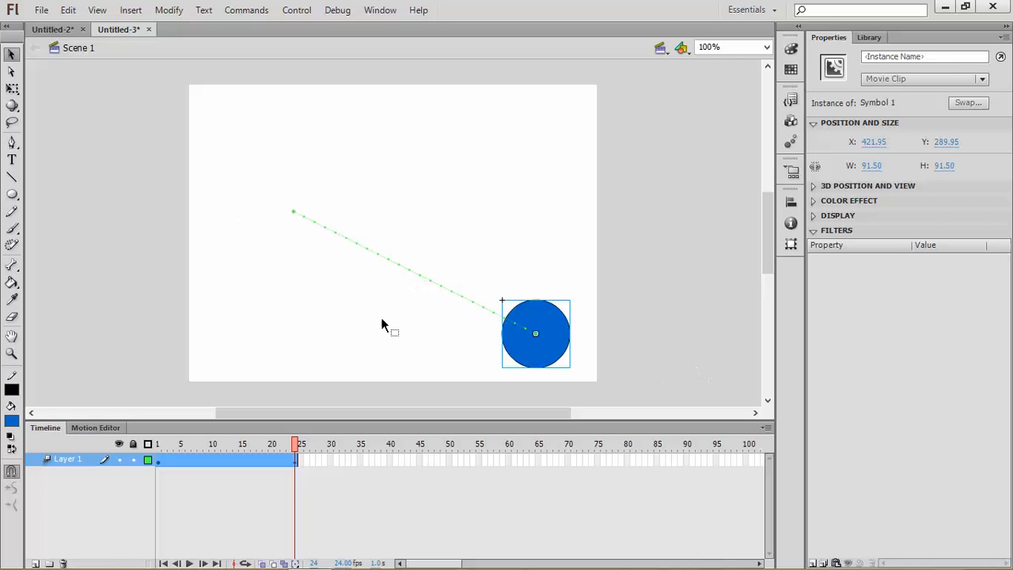
- Play the circle's motion tween on the timeline to preview its movement
key("Return")
key("Return")
key("Return")
left_click(297, 9)
left_click(312, 28)
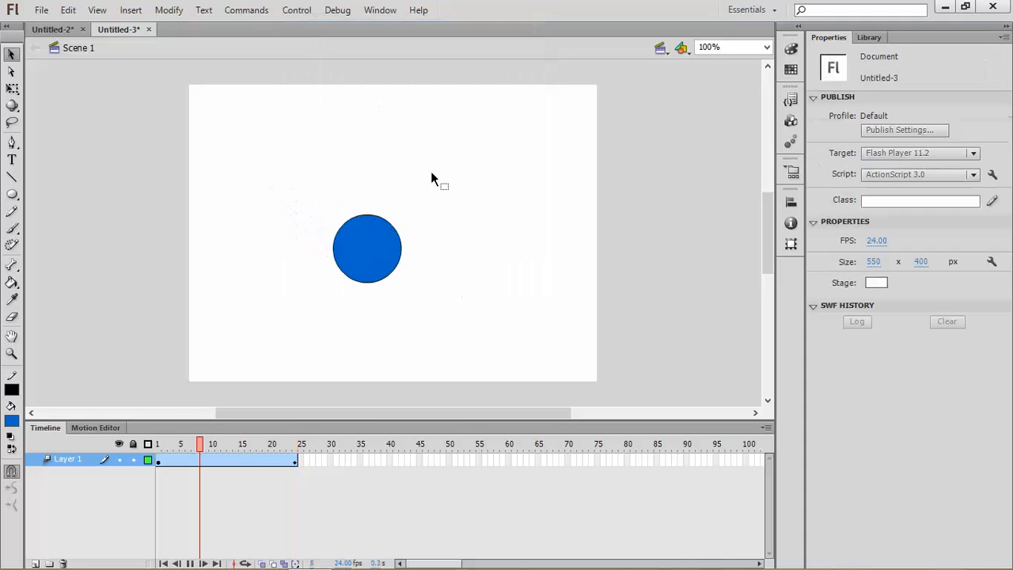
- Test the circle movie in the browser, dismiss the blocked-content notice and close the browser
left_click(291, 11)
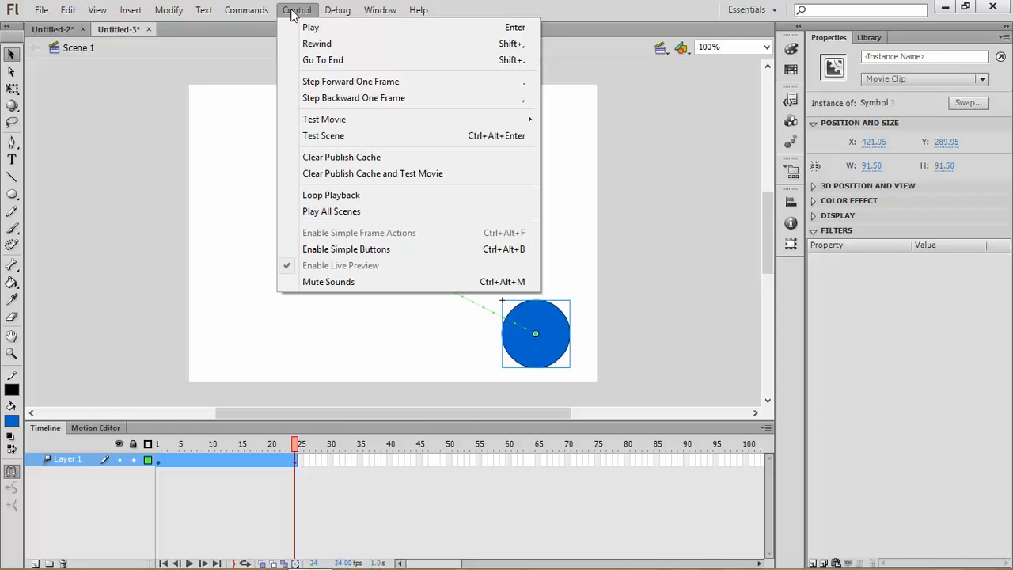
mouse_move(296, 9)
mouse_move(339, 123)
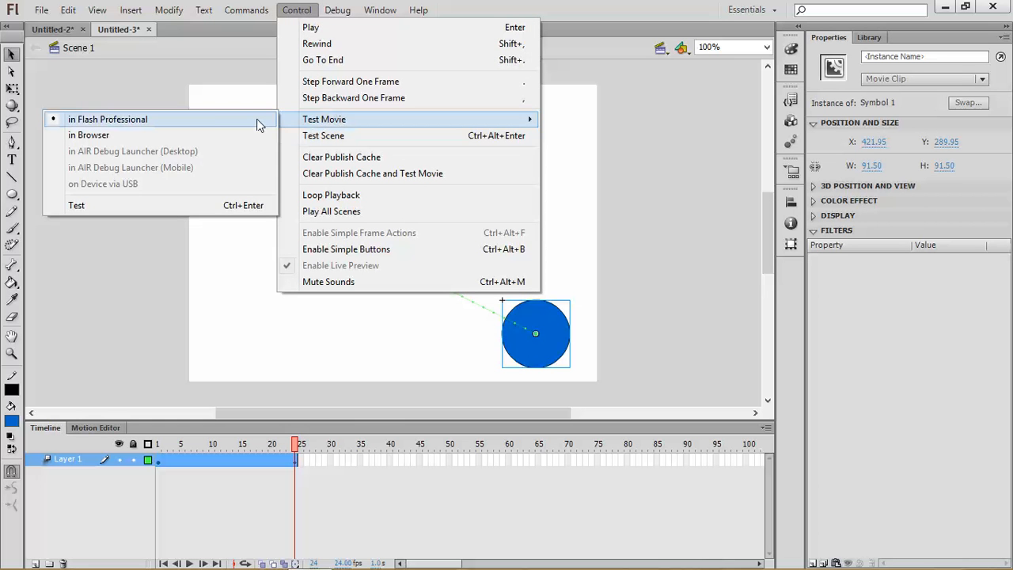
left_click(208, 135)
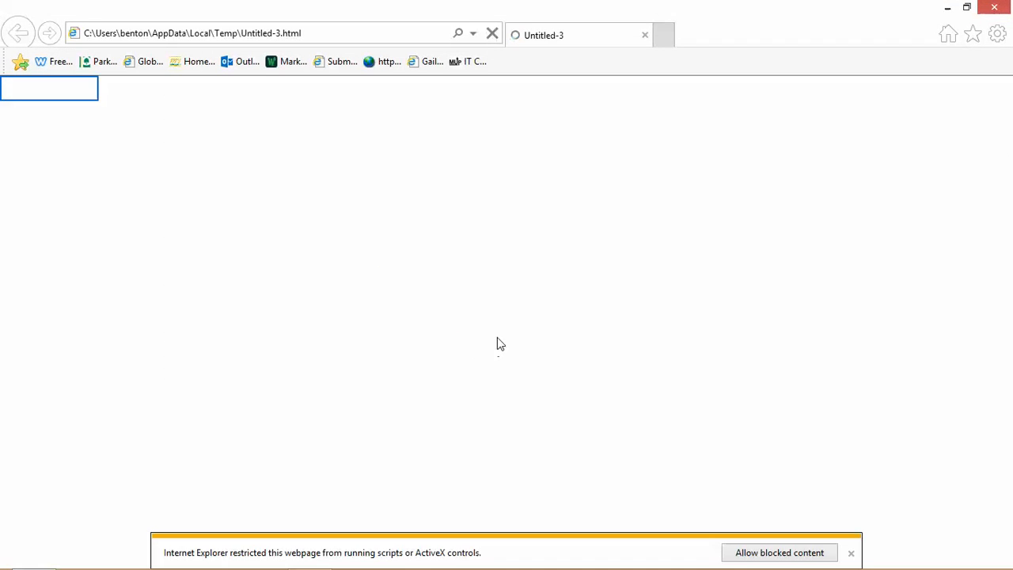
left_click(851, 553)
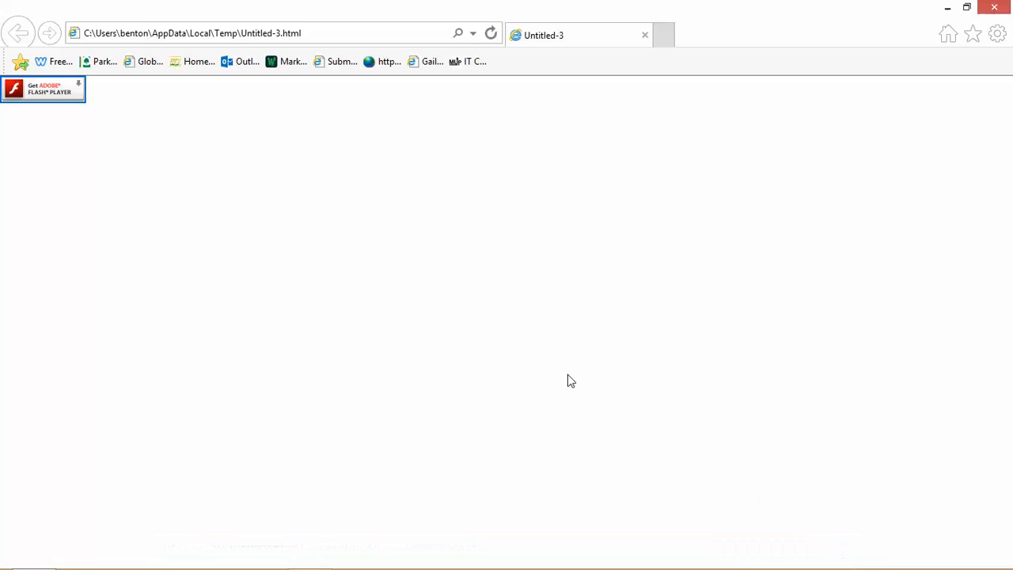
left_click(989, 11)
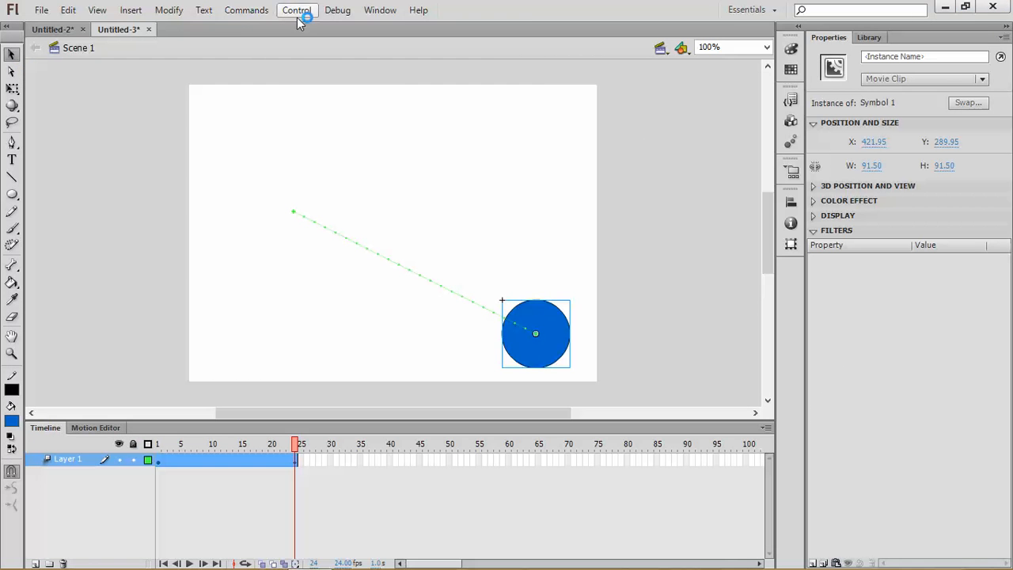
- Test the circle movie in Flash Professional and close the preview window
left_click(298, 11)
mouse_move(346, 119)
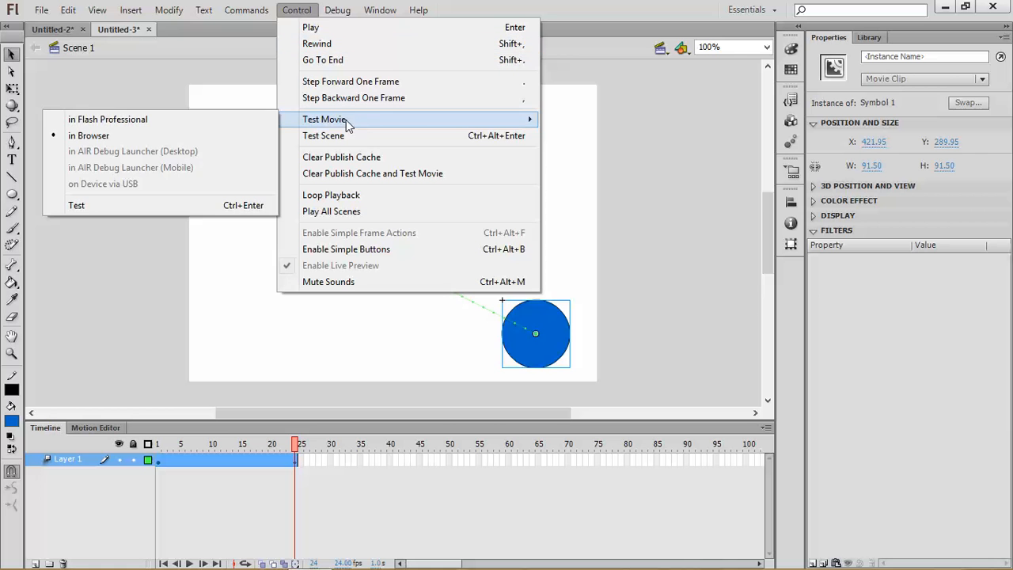
left_click(224, 119)
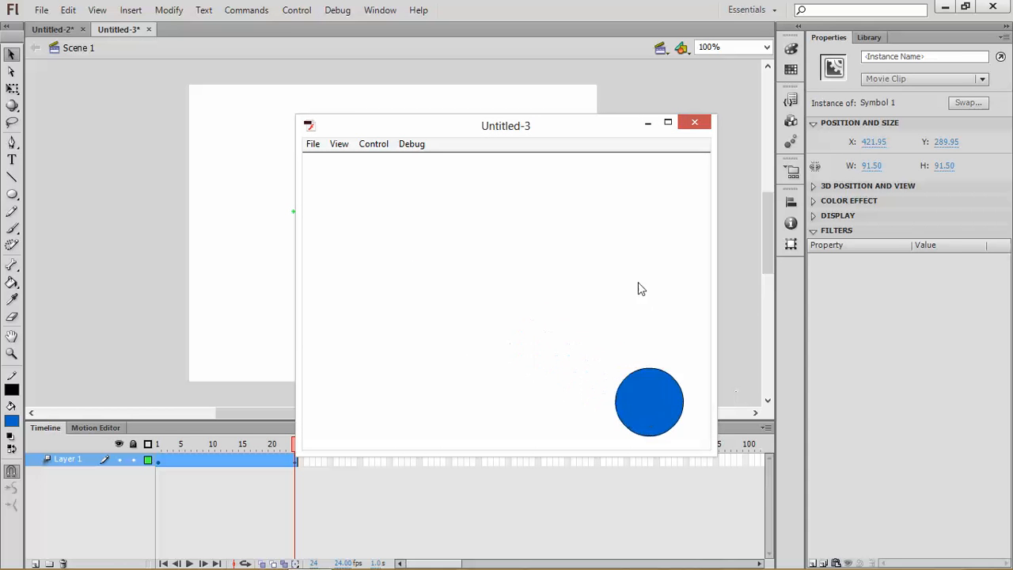
left_click(688, 121)
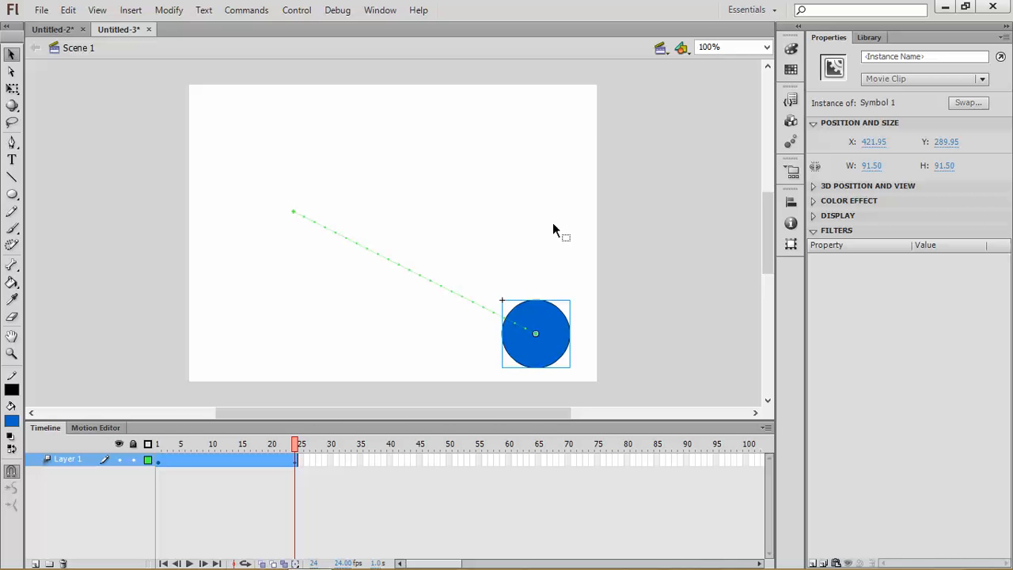
- Close the Untitled-3 circle document without saving it
left_click(148, 29)
left_click(507, 310)
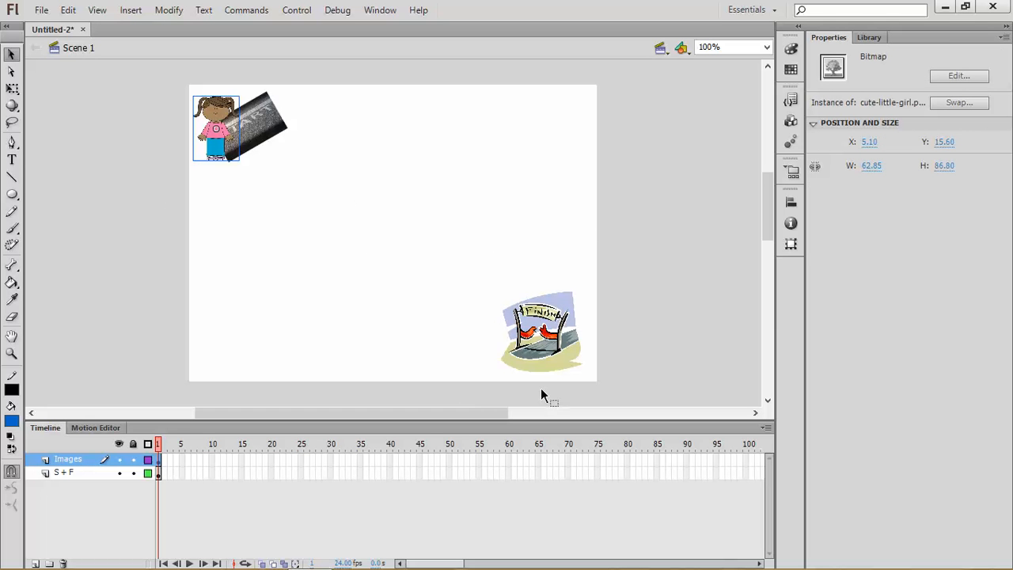
- Position the girl image on the Images layer in front of the start sign, at about X 13, Y 24
left_click_drag(227, 151, 238, 153)
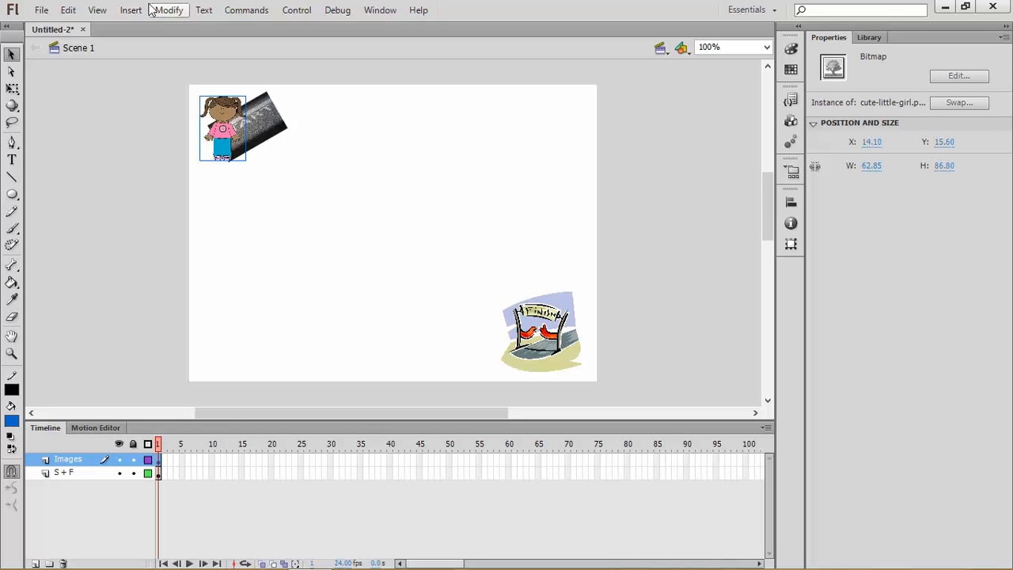
left_click_drag(232, 148, 213, 174)
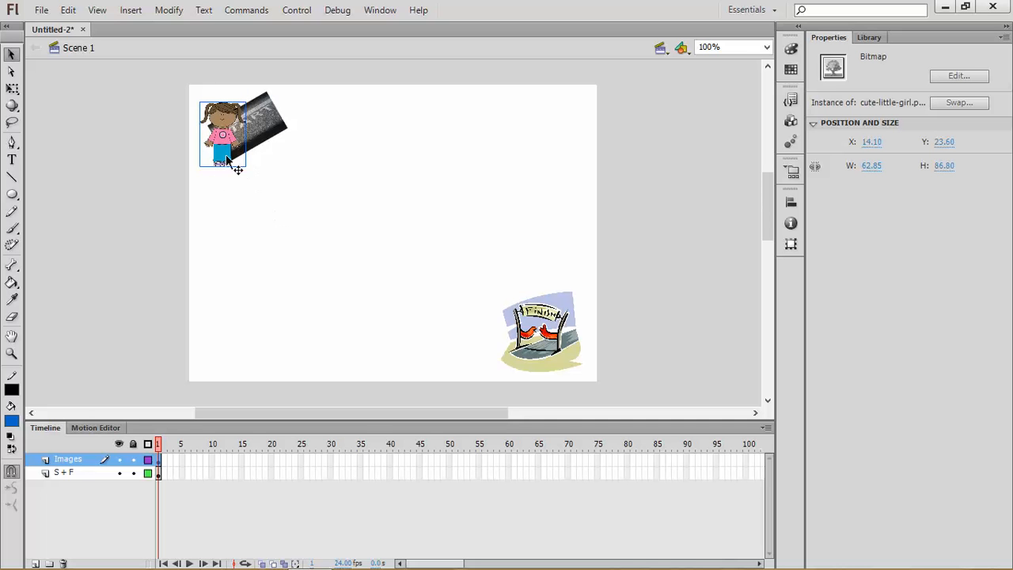
left_click(67, 463)
left_click(72, 473)
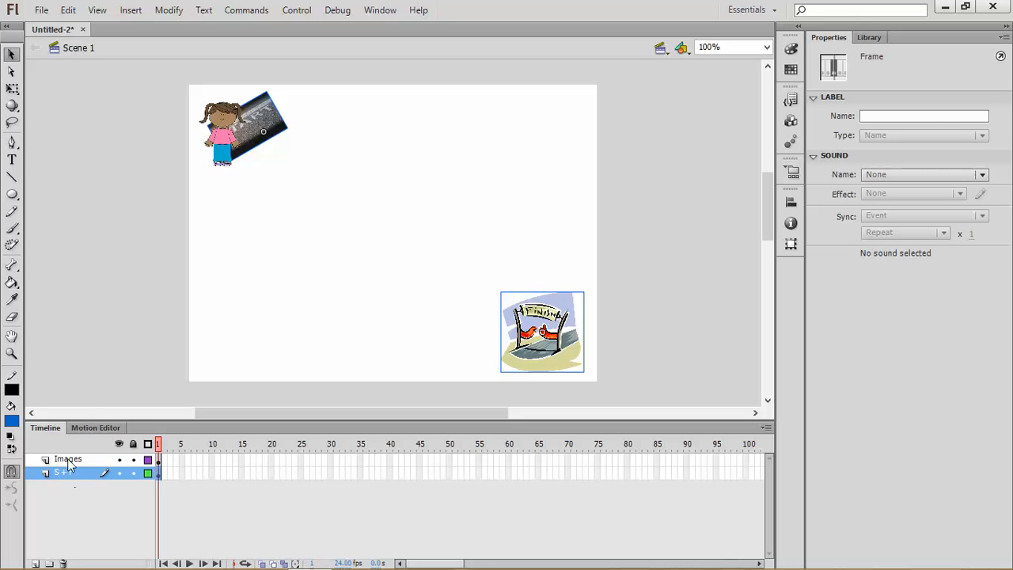
left_click(68, 459)
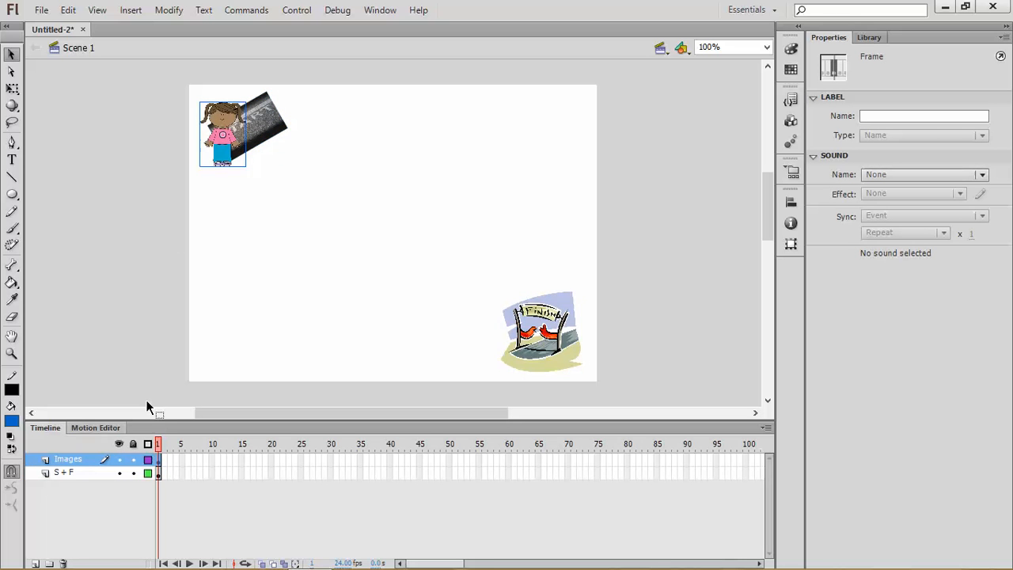
left_click(223, 162)
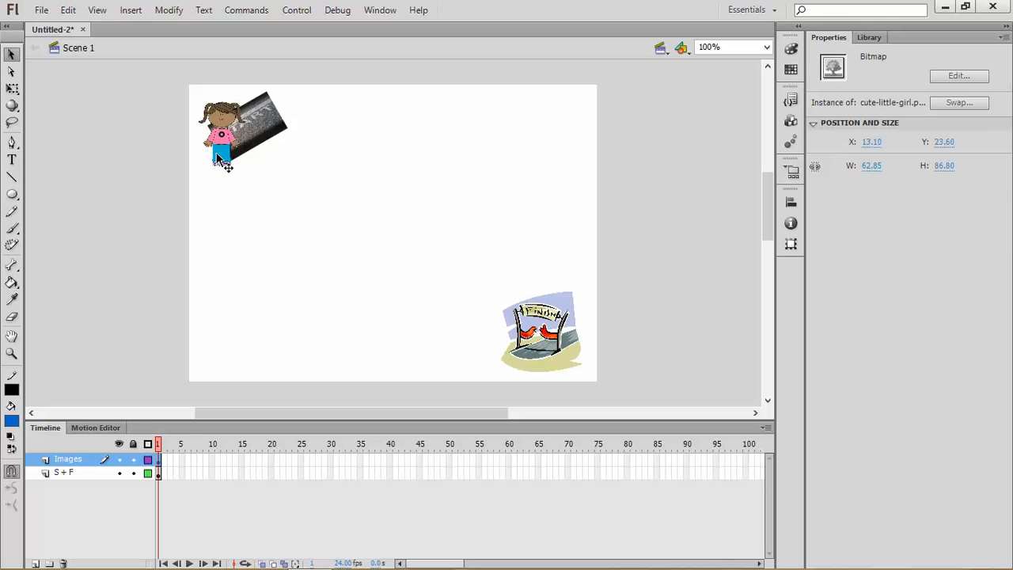
- Apply a motion tween to the girl image, converting it to a symbol
left_click(130, 9)
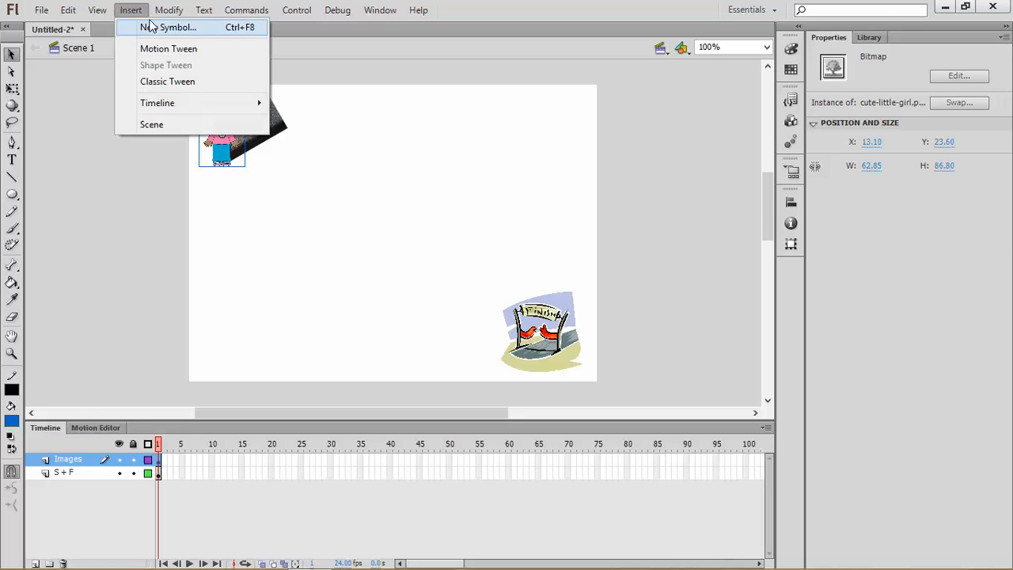
left_click(167, 47)
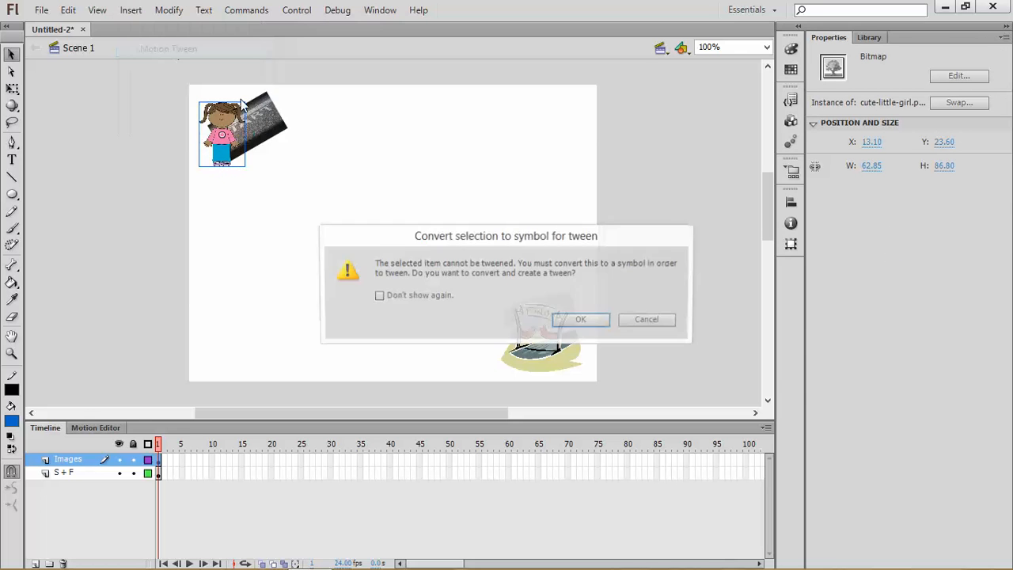
left_click(572, 322)
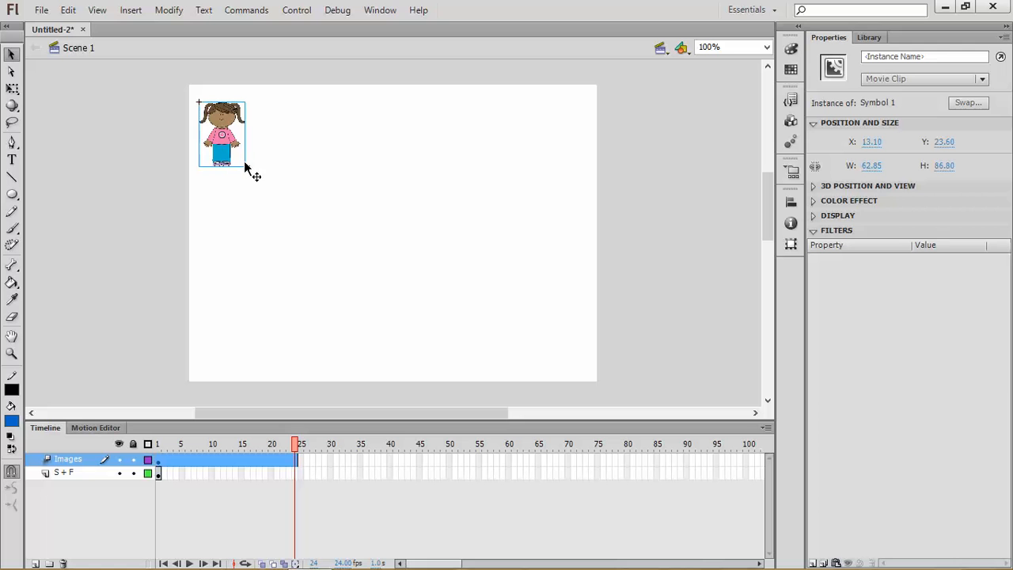
- Move the girl at frame 24 to the lower-right area of the stage, at about X 410, Y 303
left_click(131, 10)
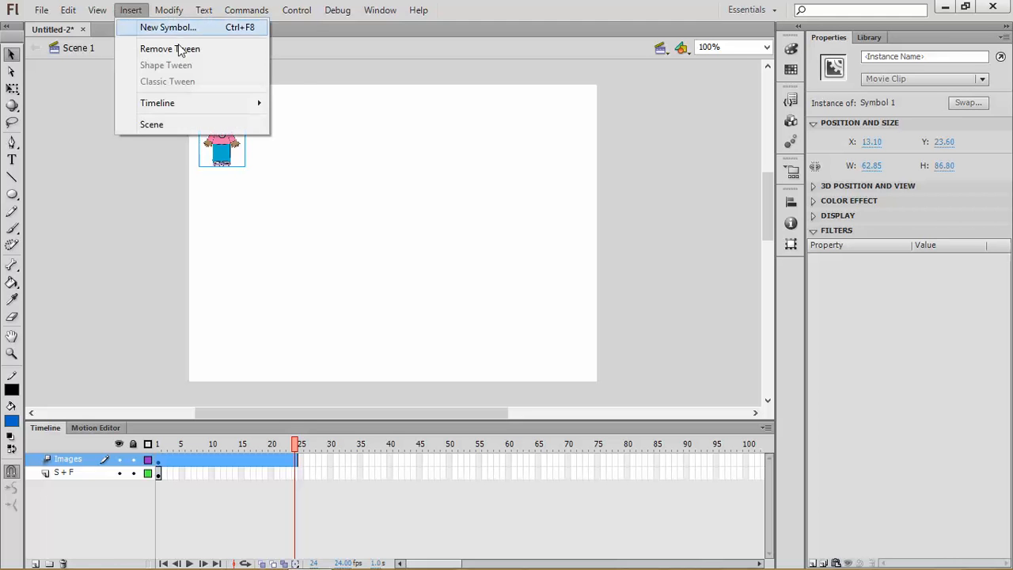
left_click(341, 69)
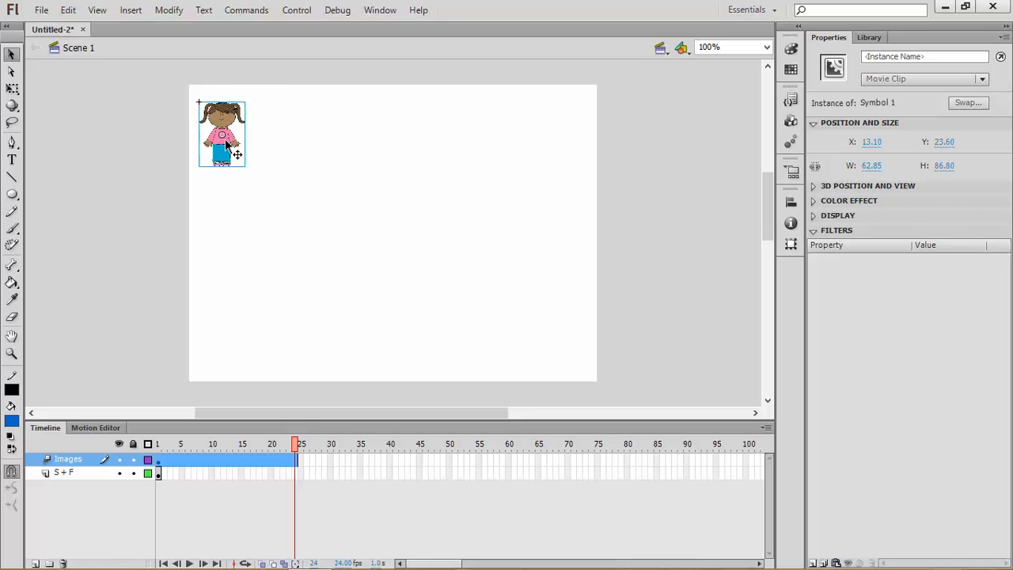
left_click_drag(226, 142, 520, 348)
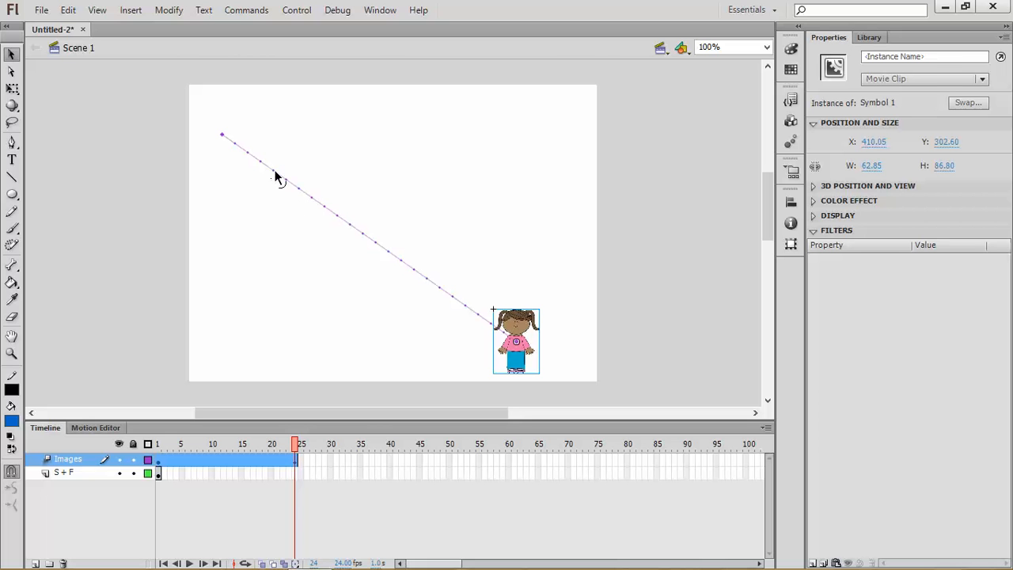
- Bend the girl's straight motion path into a wide arc through the upper-right part of the stage and play the animation
left_click_drag(336, 211, 517, 131)
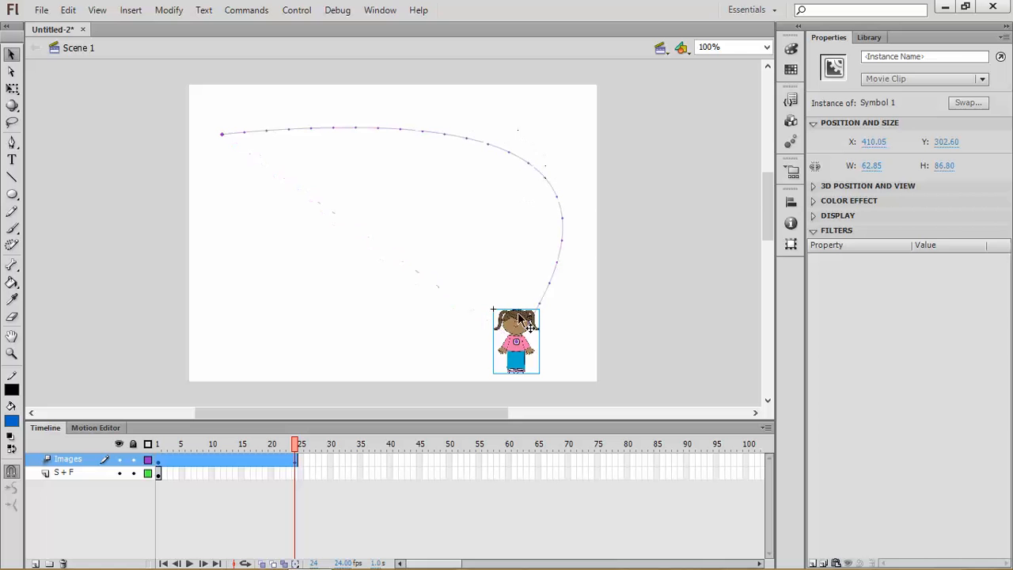
key("Return")
key("Return")
- Add a position keyframe at frame 12 of the Images layer by moving the girl to about X 58, Y 115
left_click(215, 467)
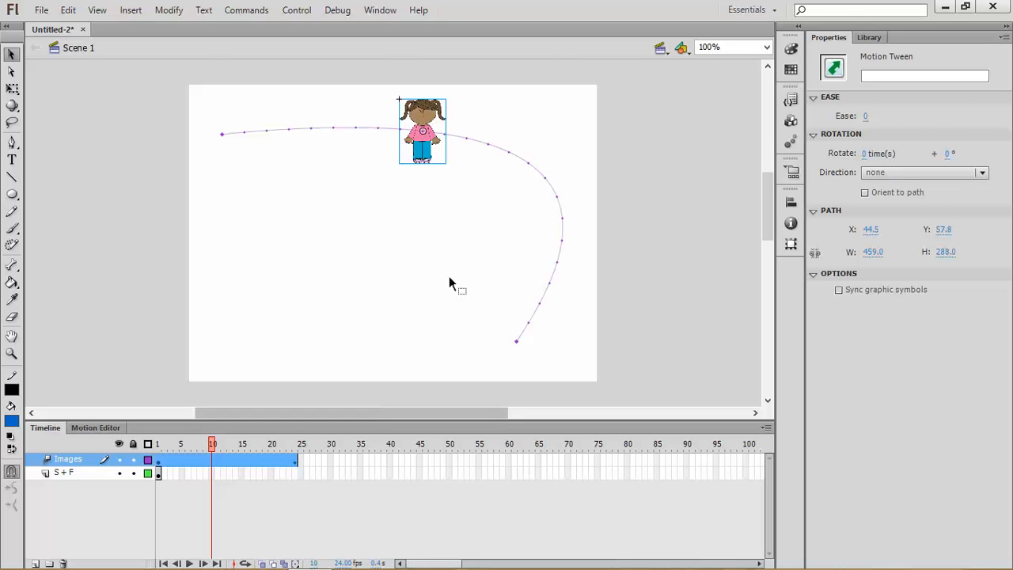
left_click(224, 459)
left_click_drag(473, 160, 257, 215)
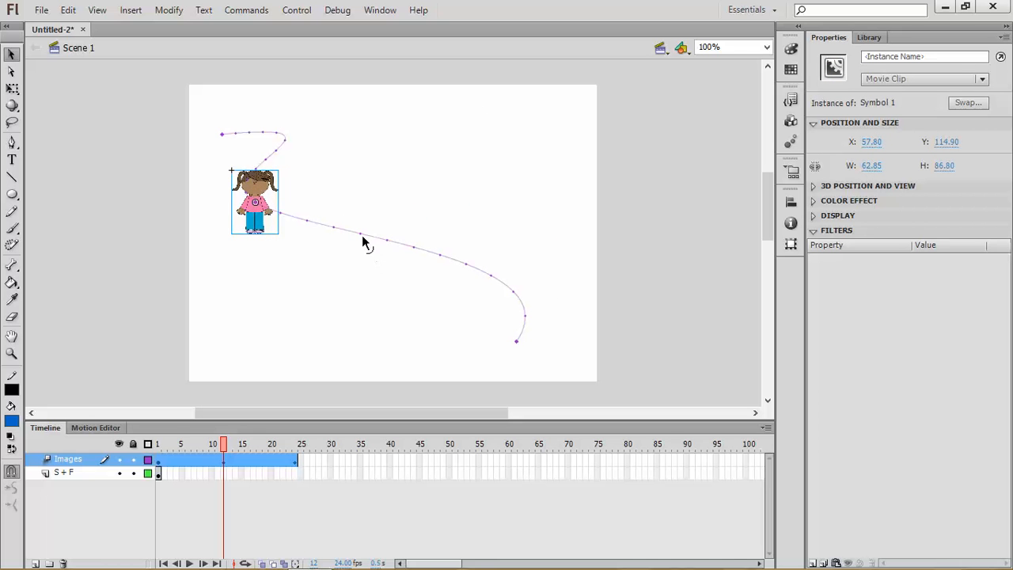
- Reshape the motion path after frame 12 into a winding zigzag, lower its end point slightly, and play the animation
left_click_drag(364, 235, 530, 123)
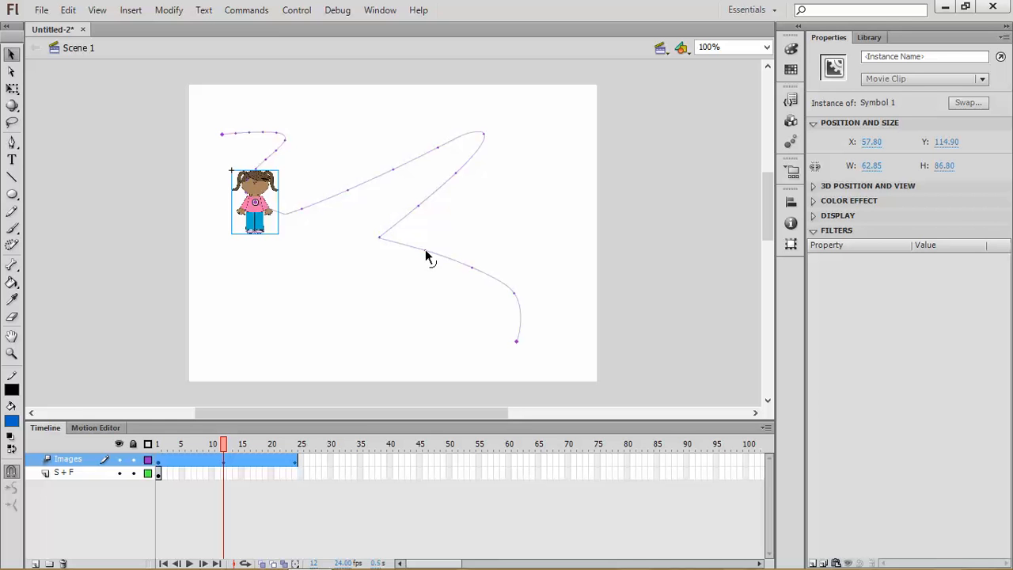
left_click_drag(425, 250, 560, 187)
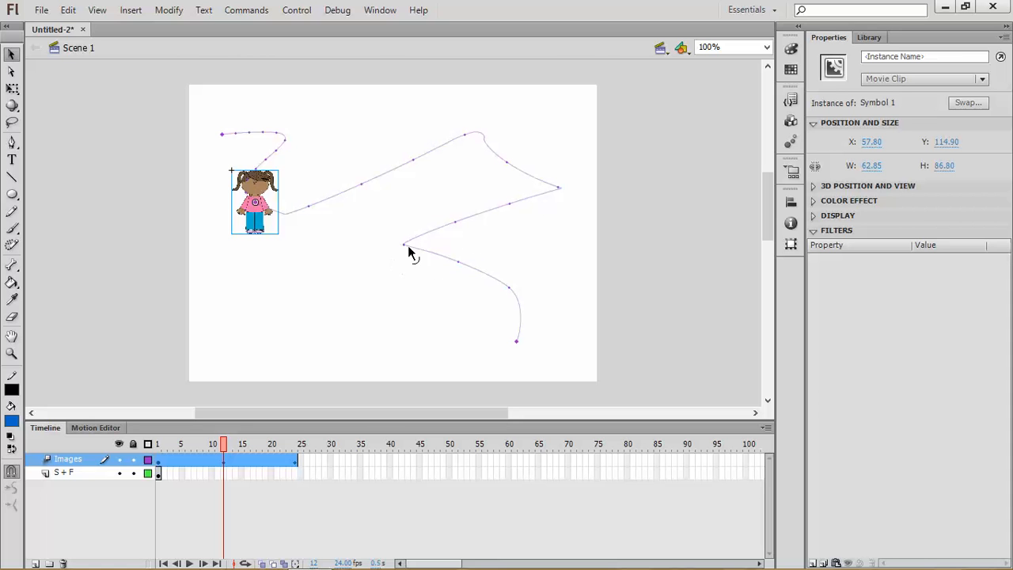
left_click_drag(461, 267, 245, 346)
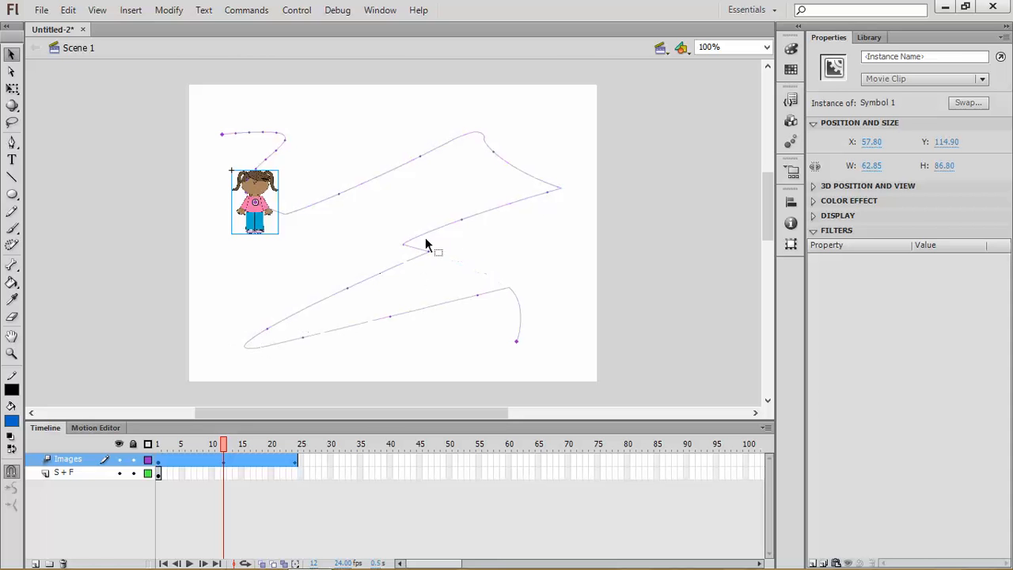
left_click_drag(431, 255, 468, 252)
left_click_drag(517, 353, 516, 355)
left_click_drag(390, 318, 410, 338)
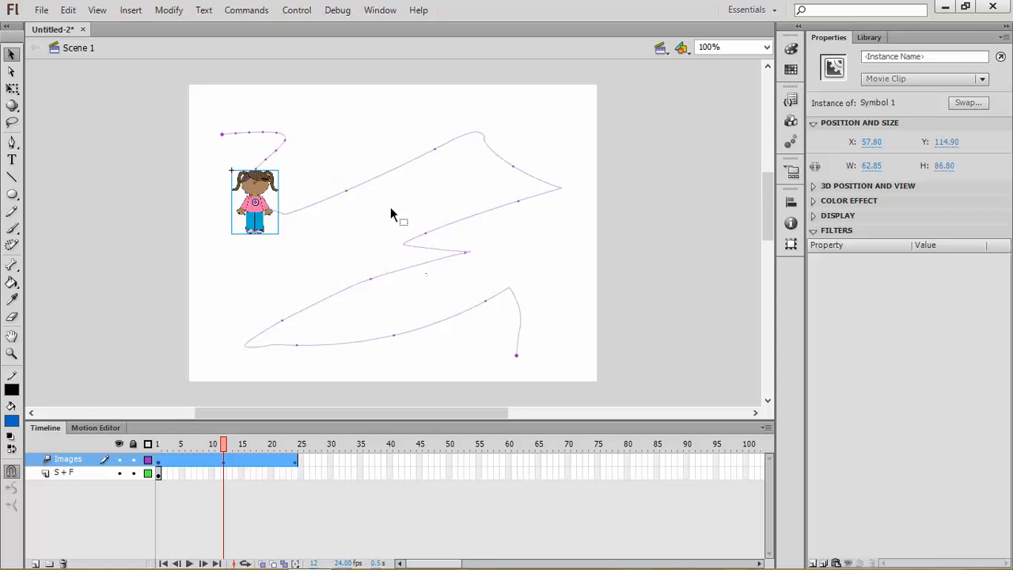
left_click_drag(435, 150, 418, 133)
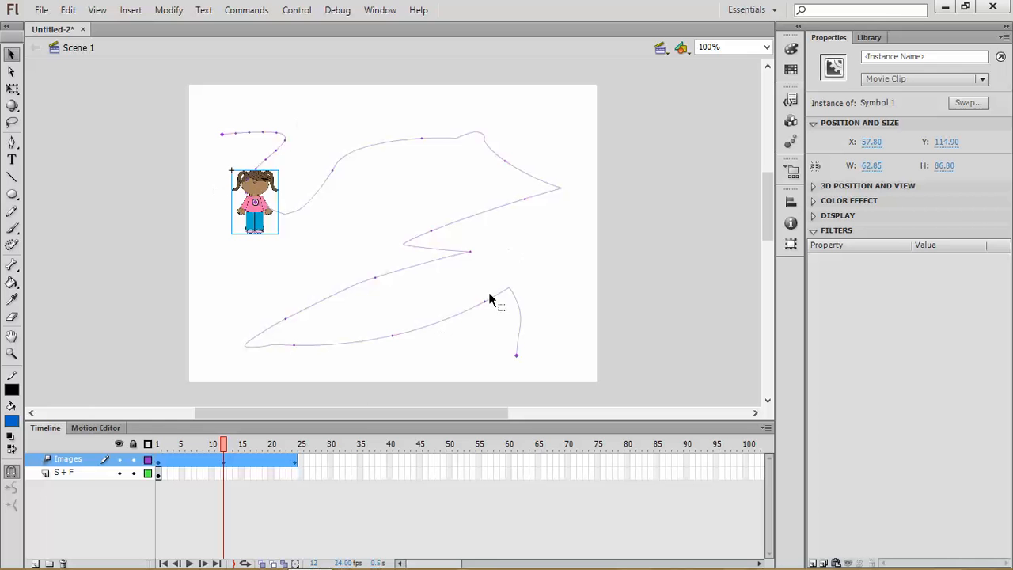
left_click_drag(432, 230, 402, 221)
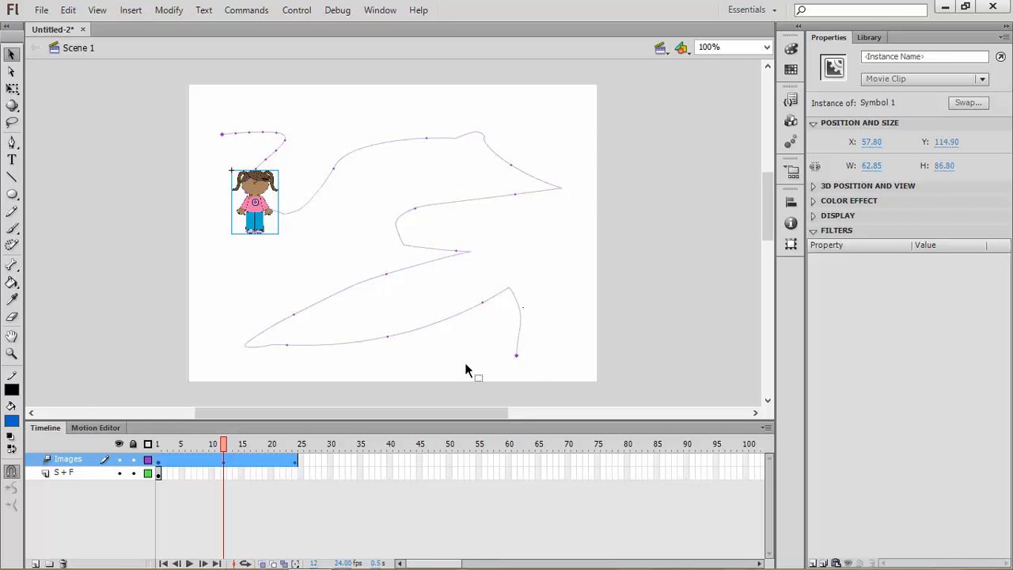
key("Return")
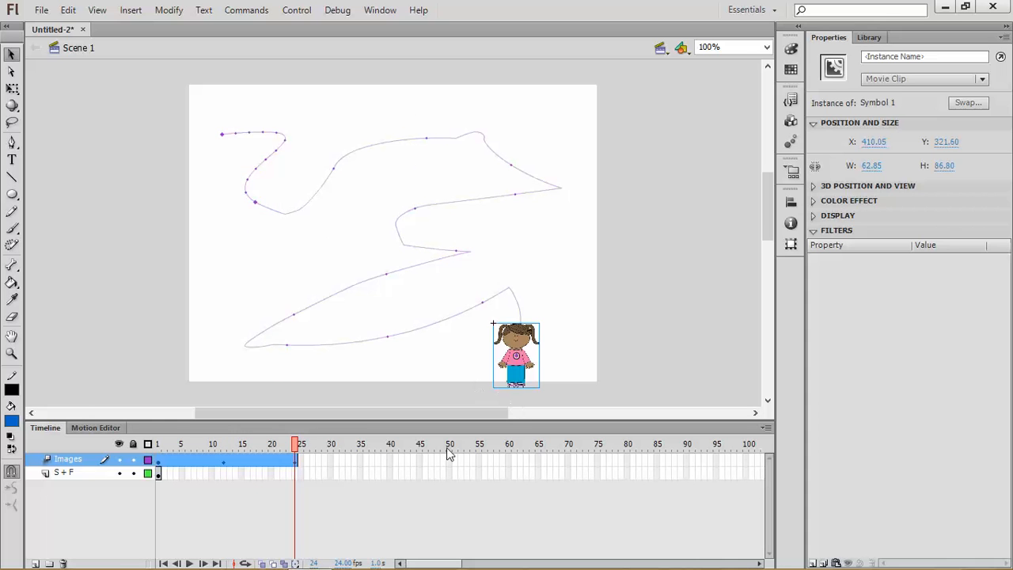
- Extend the girl's motion tween span on the Images layer to frame 160 and play the animation
left_click(297, 461)
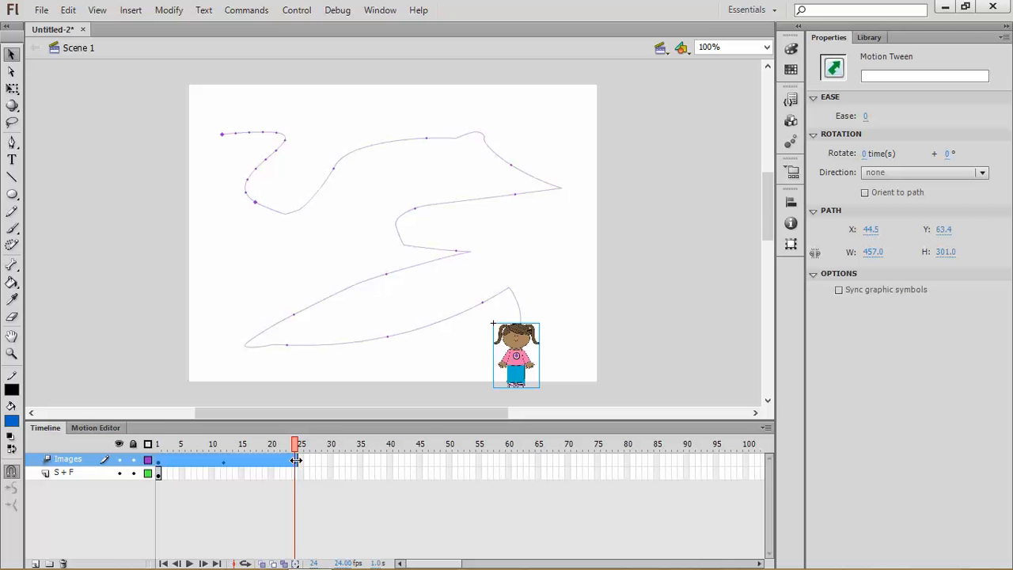
left_click_drag(295, 459, 719, 460)
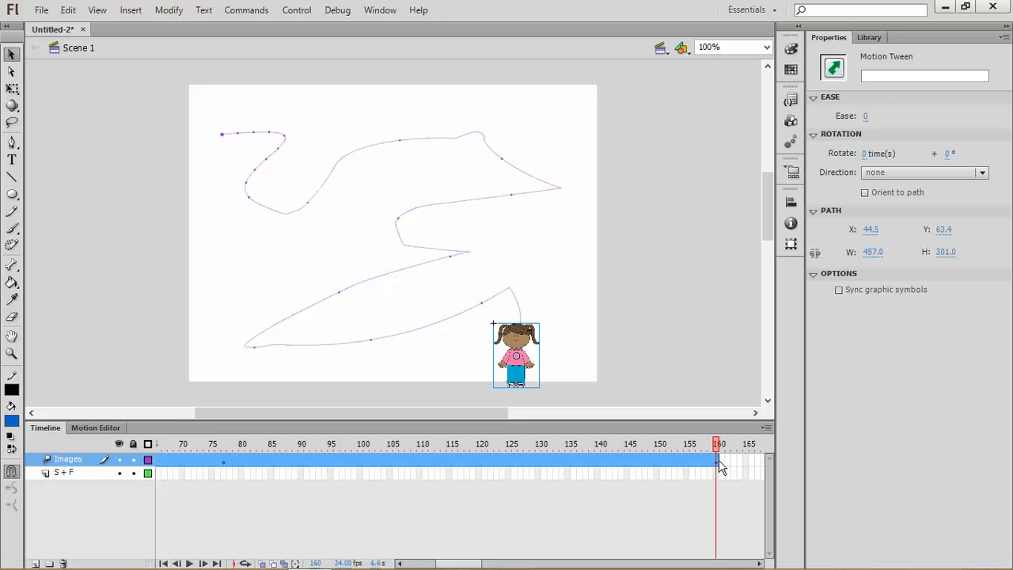
key("Return")
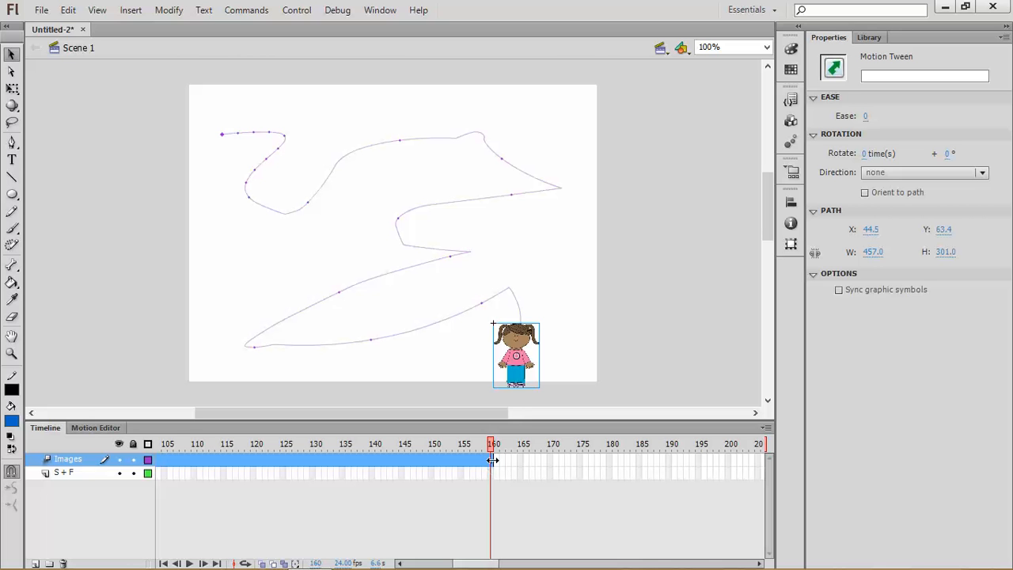
- Shorten the girl's motion tween span to end at frame 125 and play the animation
left_click_drag(491, 459, 287, 460)
key("Return")
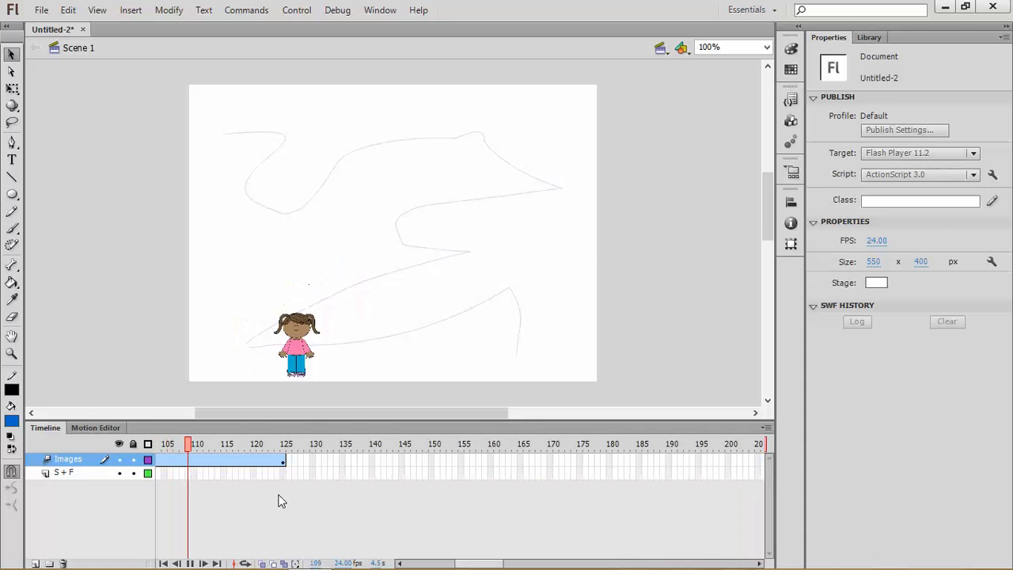
- Shift the whole motion tween span on the Images layer to start at frame 9 and play the animation
left_click_drag(484, 565, 435, 565)
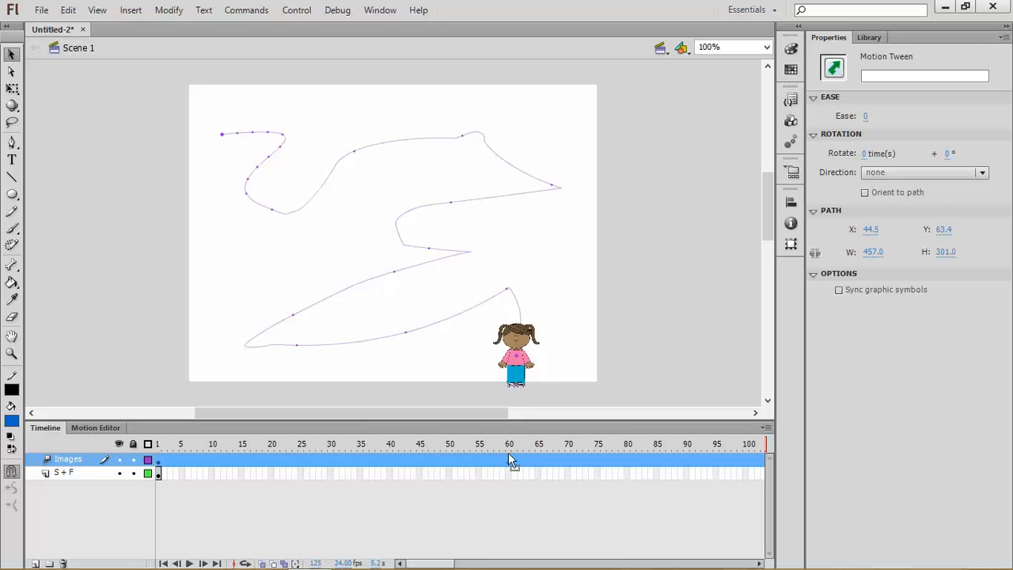
left_click_drag(510, 469, 531, 471)
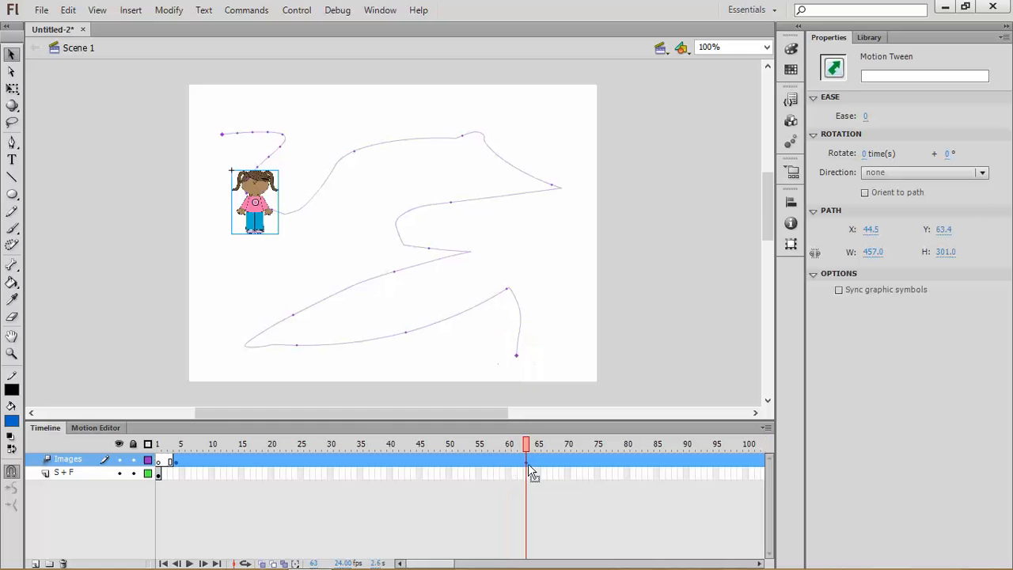
left_click(558, 472)
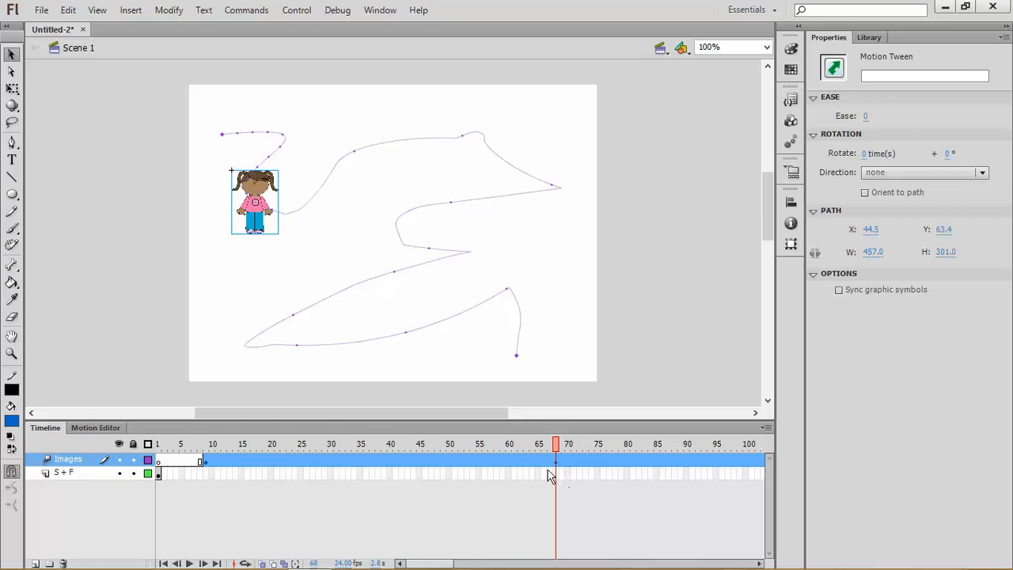
key("Return")
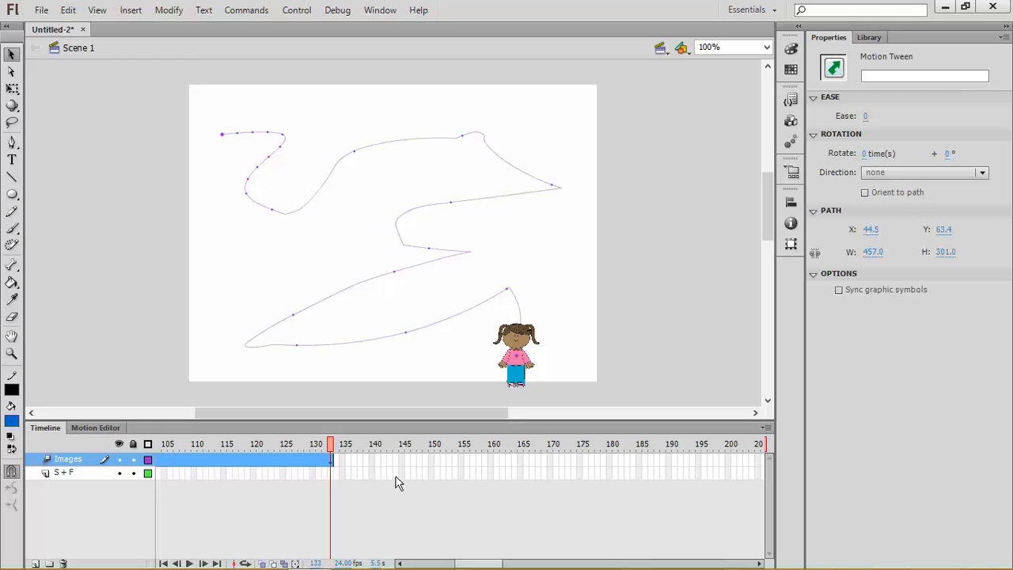
- Raise the girl at the tween's last frame, 133, to about X 410, Y 307 so she sits inside the stage
left_click_drag(471, 565, 421, 566)
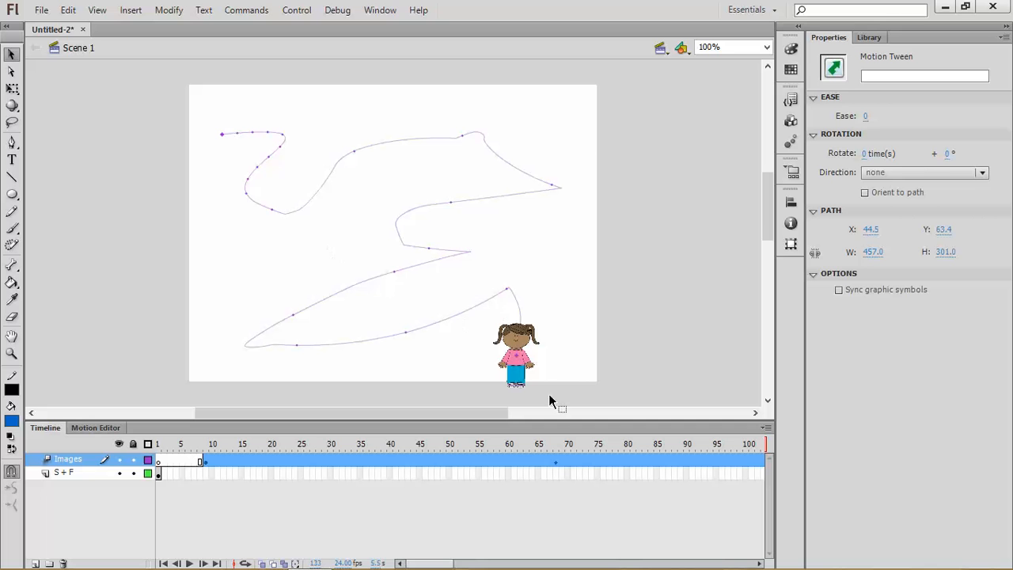
left_click(518, 352)
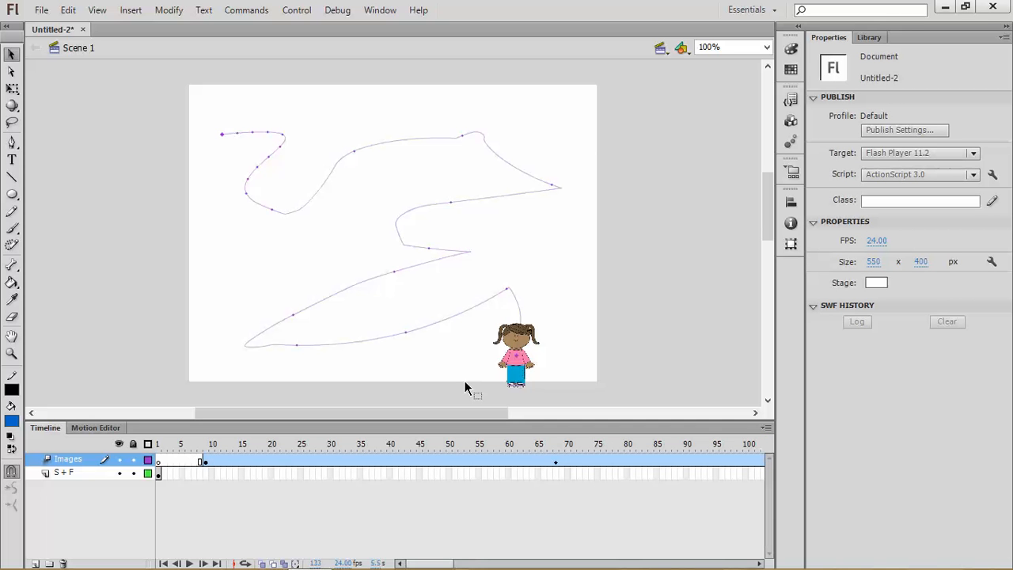
mouse_move(447, 563)
left_mouse_down()
mouse_move(595, 564)
mouse_move(451, 566)
left_mouse_up()
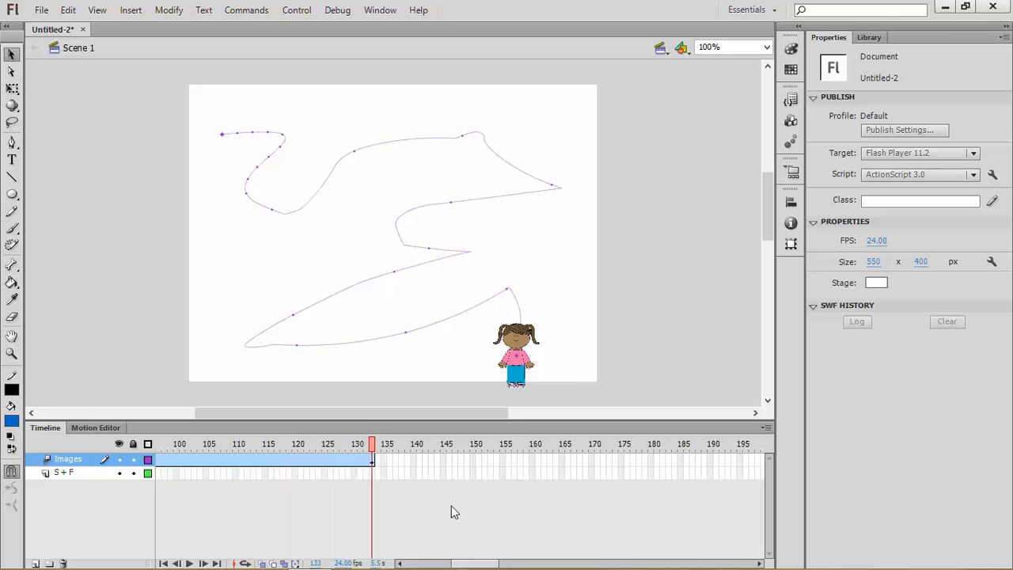
left_click(372, 461)
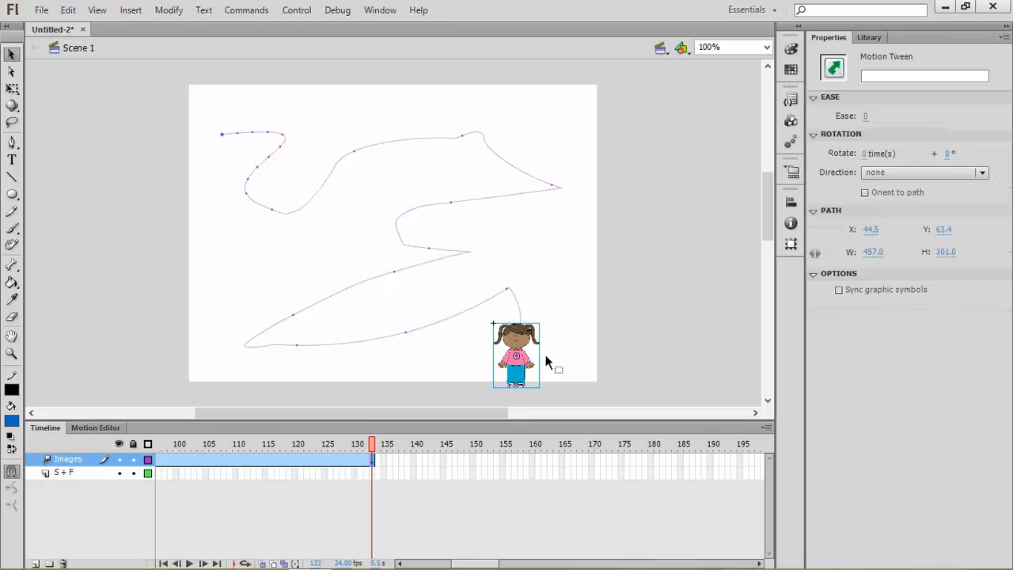
left_click_drag(511, 361, 510, 349)
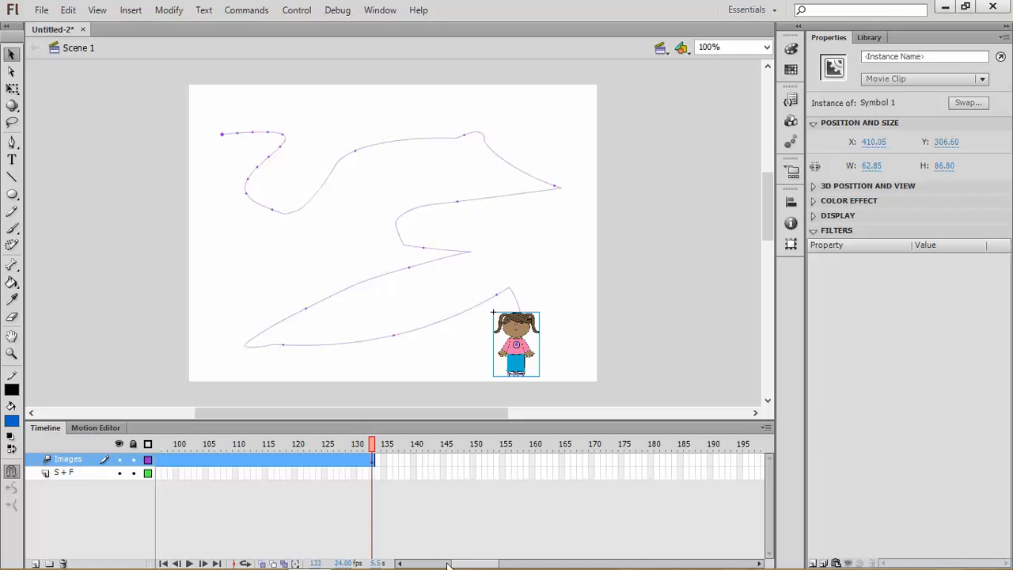
- Move the S+F layer's keyframe with the start and finish signs to frame 15 and play the animation
left_click_drag(462, 564, 409, 564)
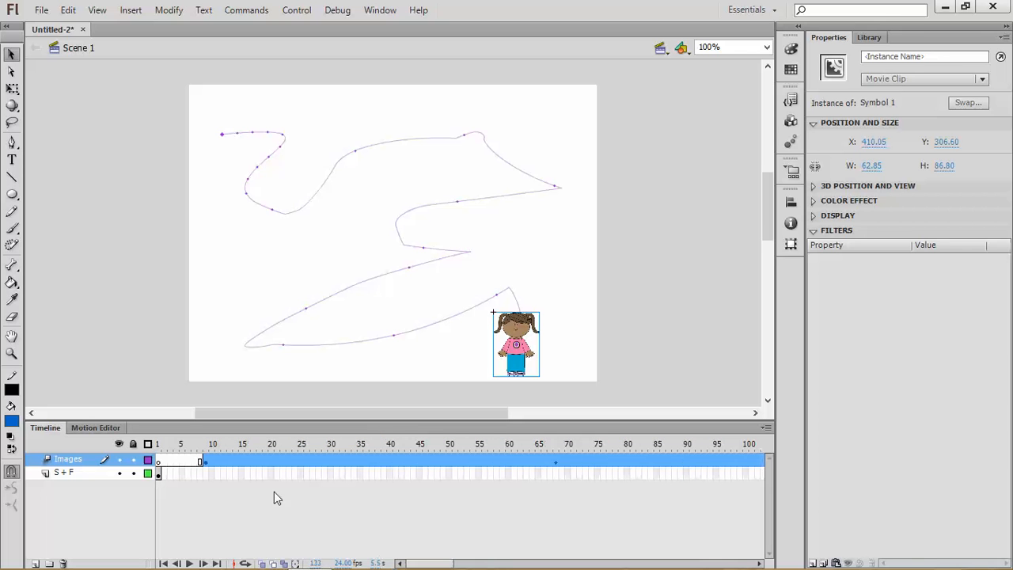
left_click(157, 475)
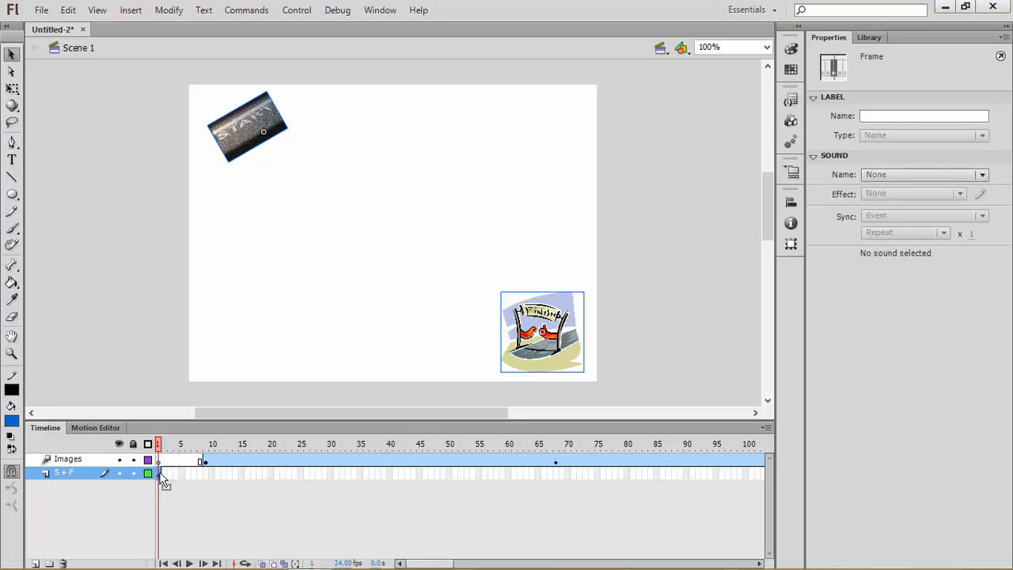
left_click_drag(159, 473, 229, 478)
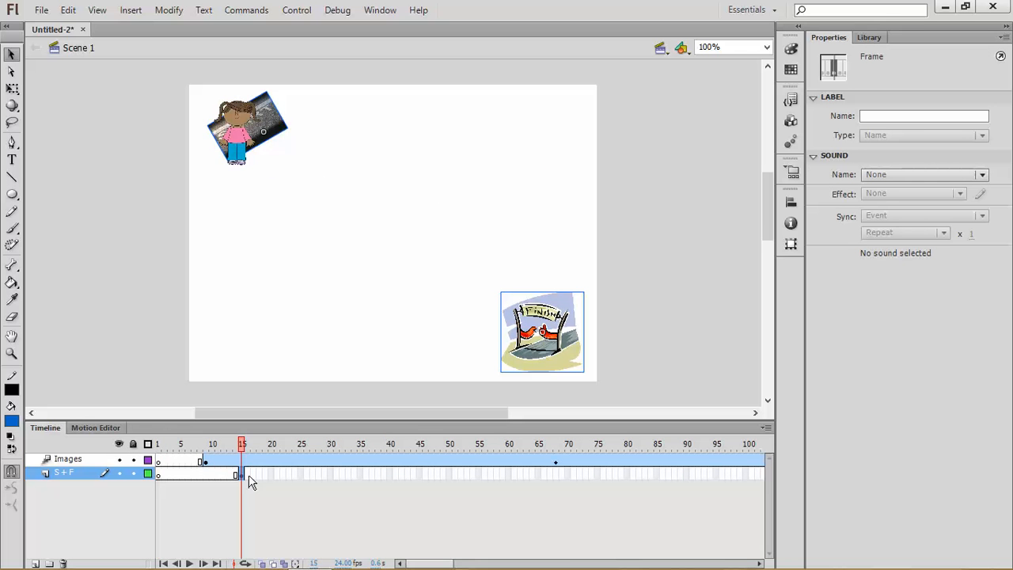
key("Return")
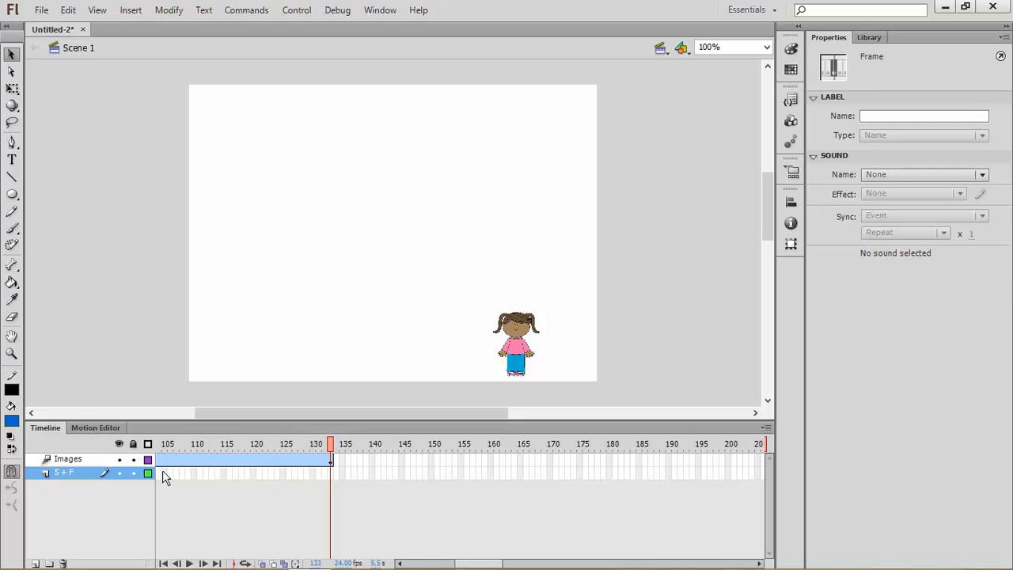
key("Return")
key("Return")
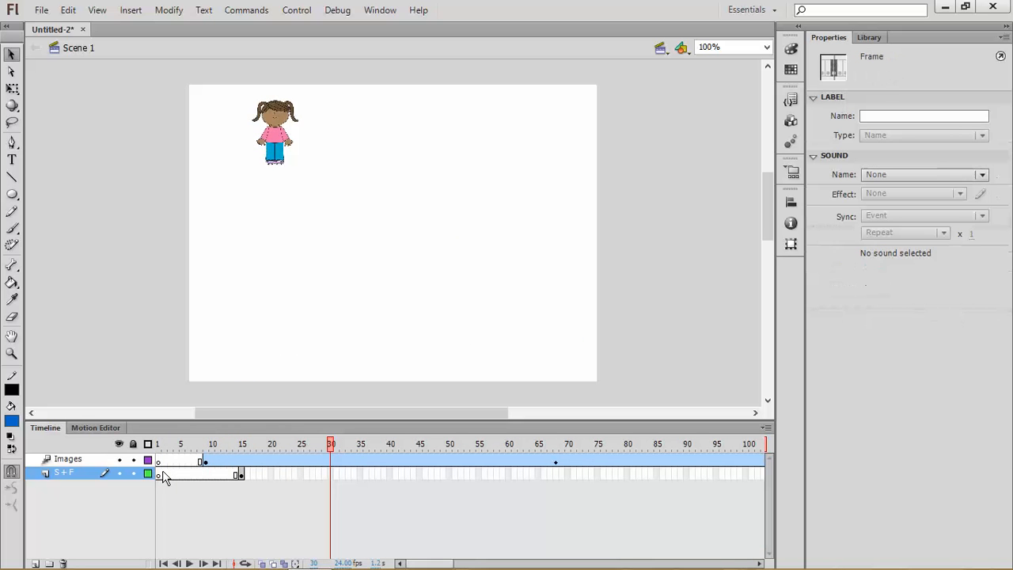
- Select frames 1 to 15 on the S+F layer and replay the animation to check when the signs appear
left_click(241, 475)
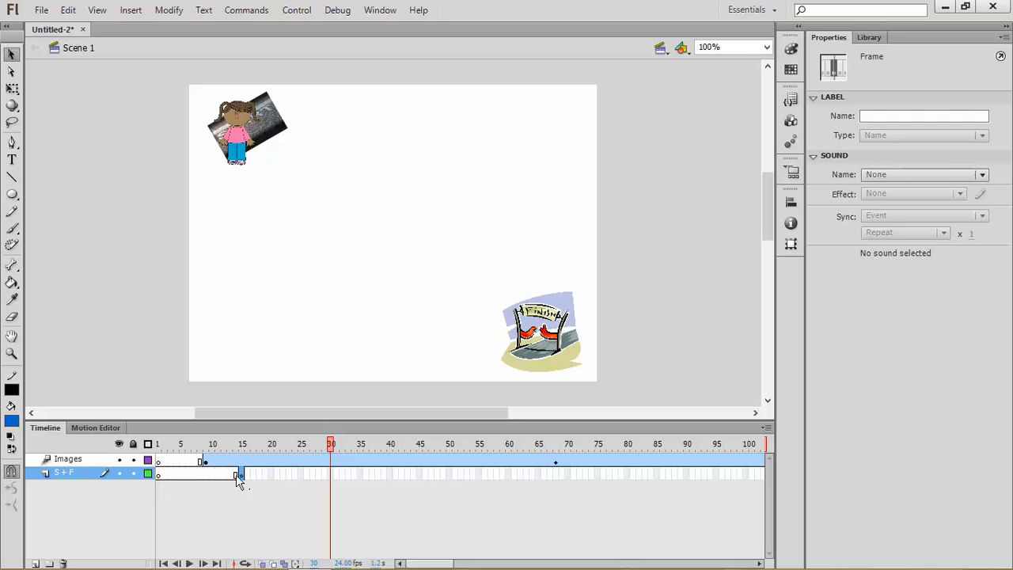
left_click_drag(238, 475, 158, 473)
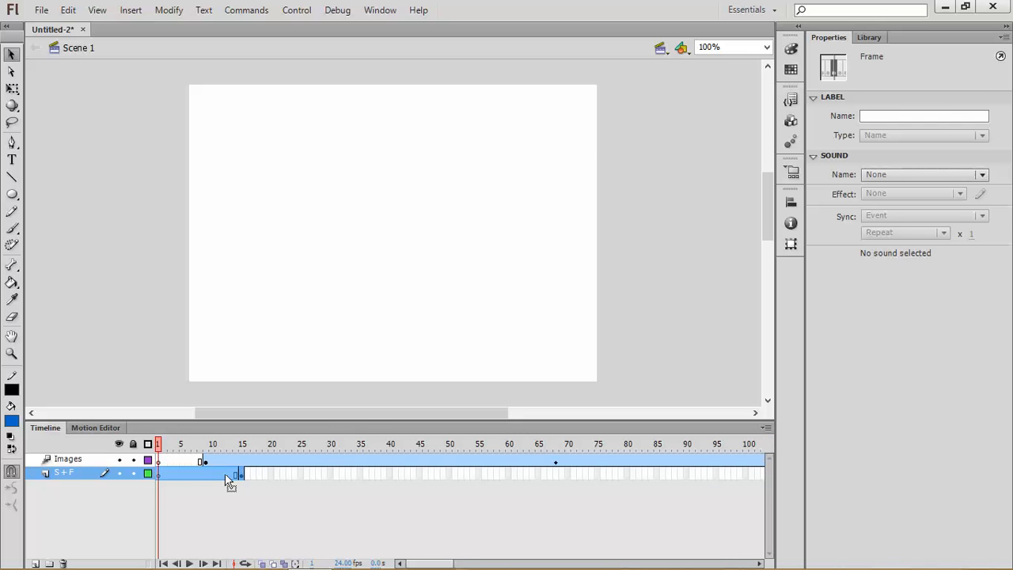
key("Return")
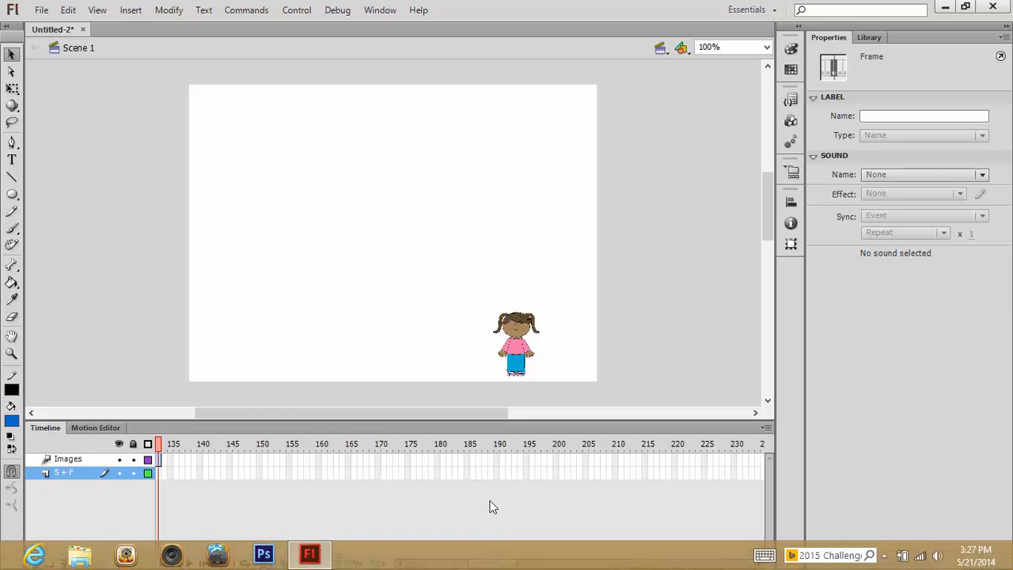
left_click_drag(498, 561, 431, 562)
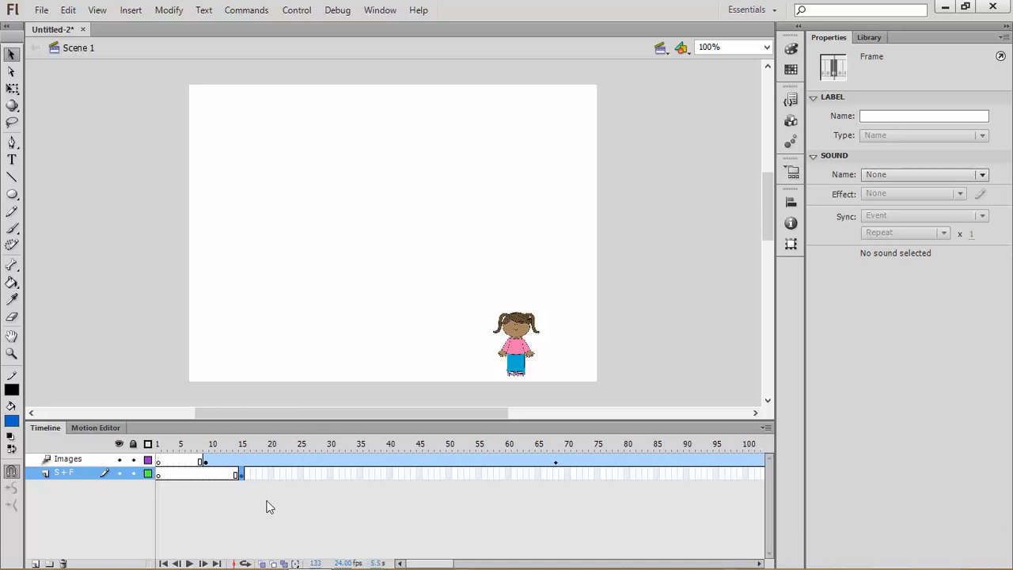
- Undo the S+F layer's keyframe move and create a motion tween there, converting the start and finish signs to a symbol
left_click(240, 477)
key("ctrl+z")
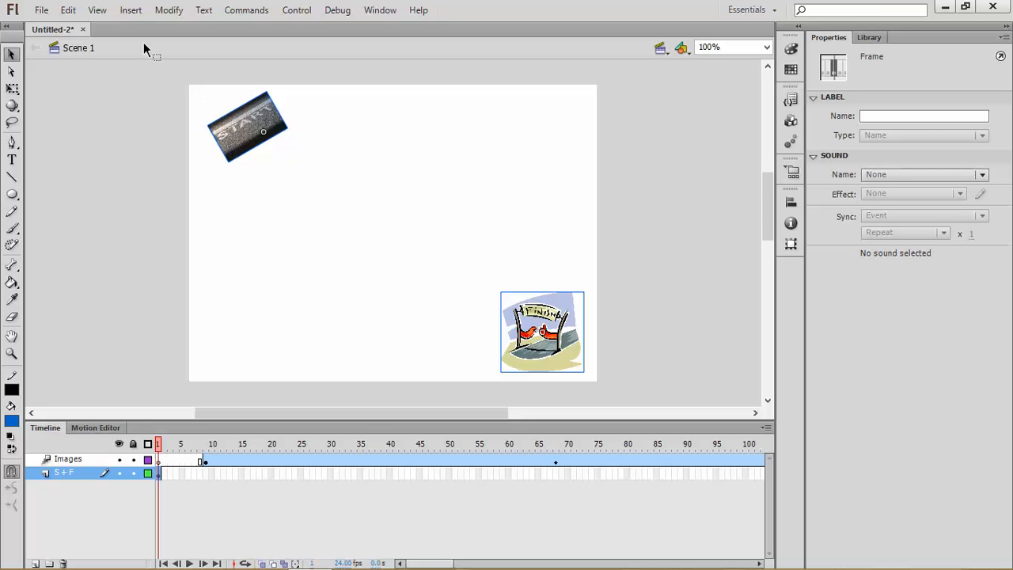
left_click(121, 11)
left_click(152, 46)
left_click(582, 319)
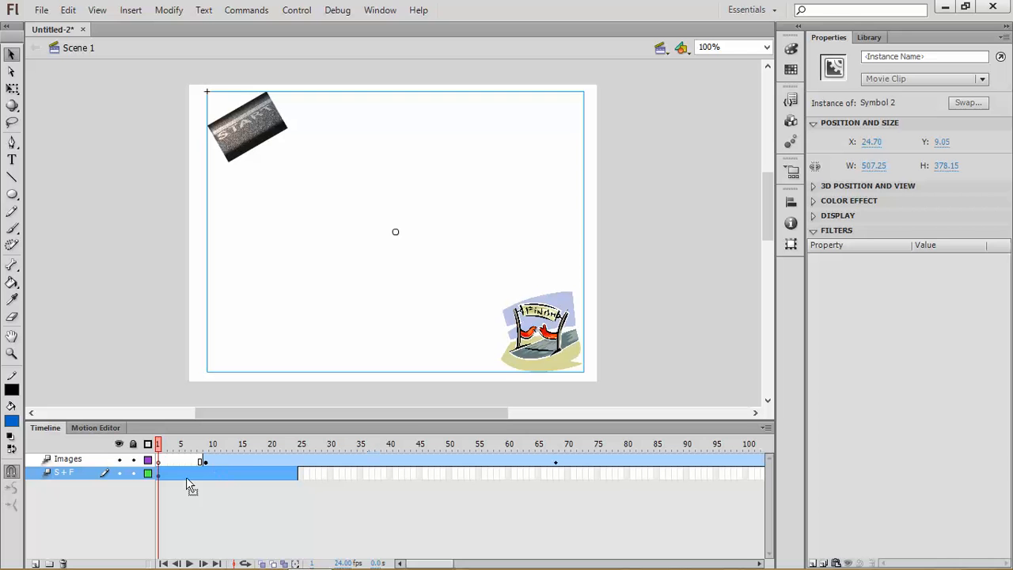
- Extend the S+F layer's tween span to end at frame 133, level with the Images layer, and play the animation
left_click_drag(297, 474, 592, 474)
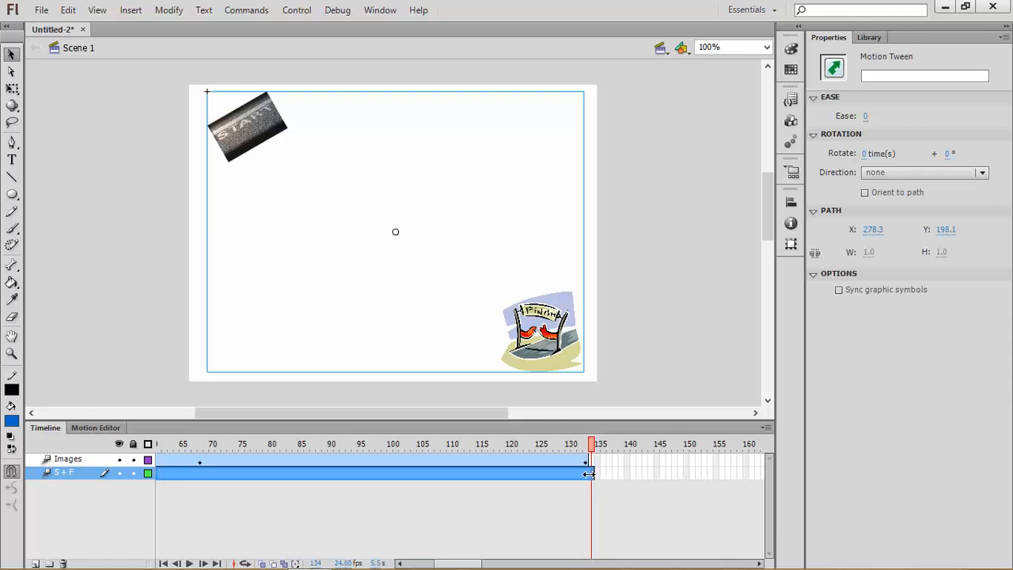
left_click(586, 474)
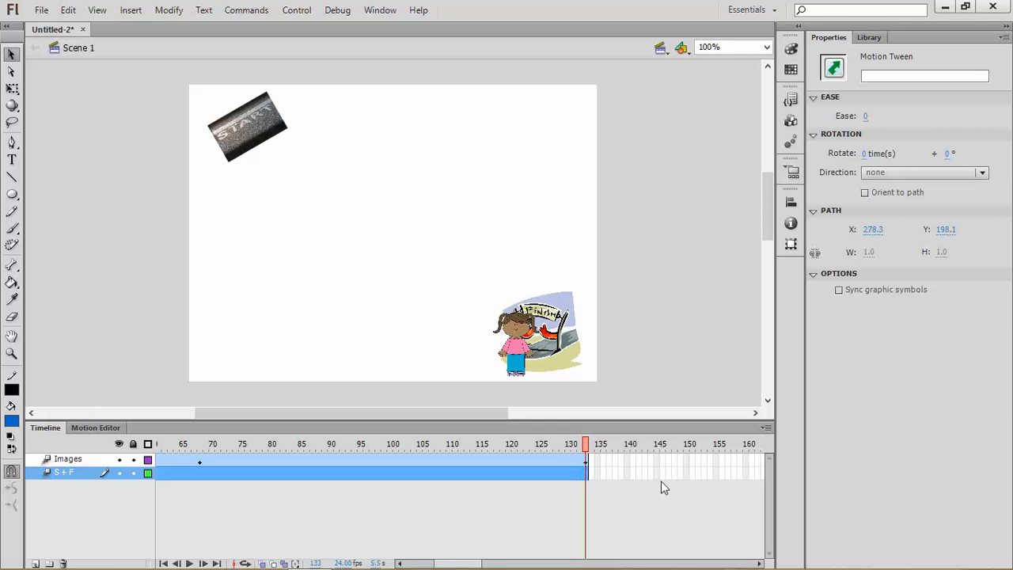
key("Return")
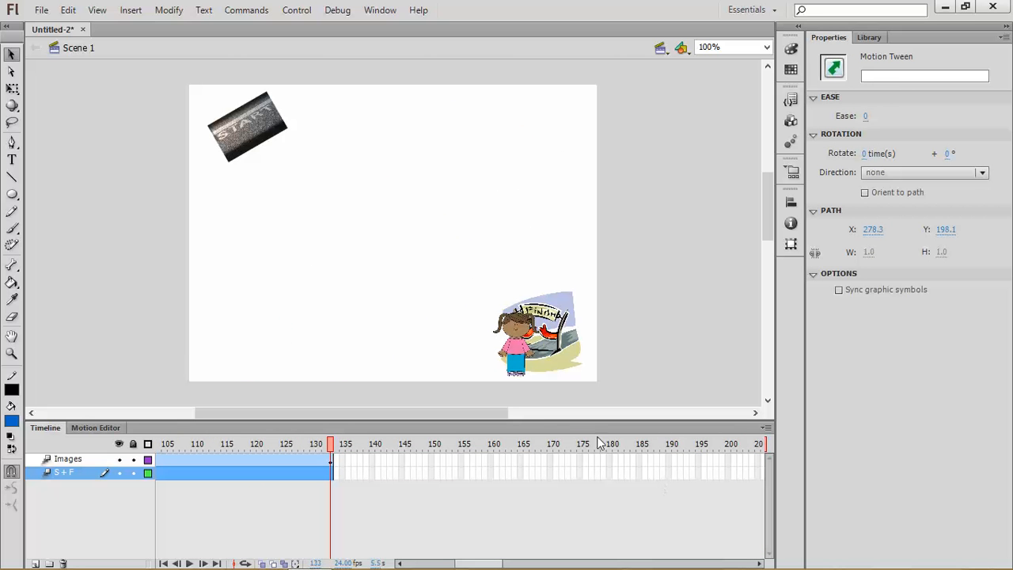
- Return to the timeline's beginning and select frame 8 on the Images layer, just before the girl's tween, to check her delayed entrance
left_click_drag(485, 564, 419, 563)
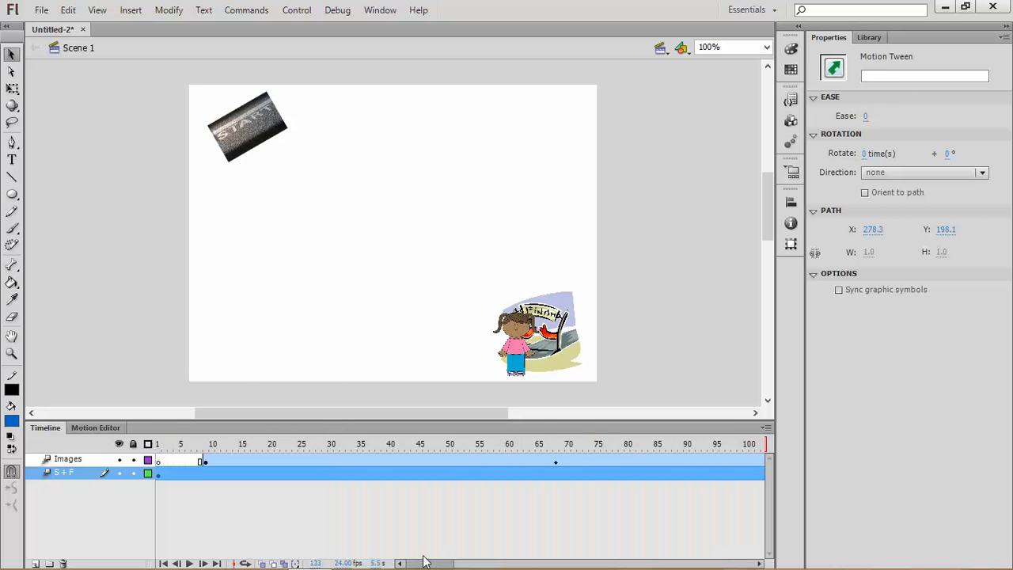
left_click(200, 461)
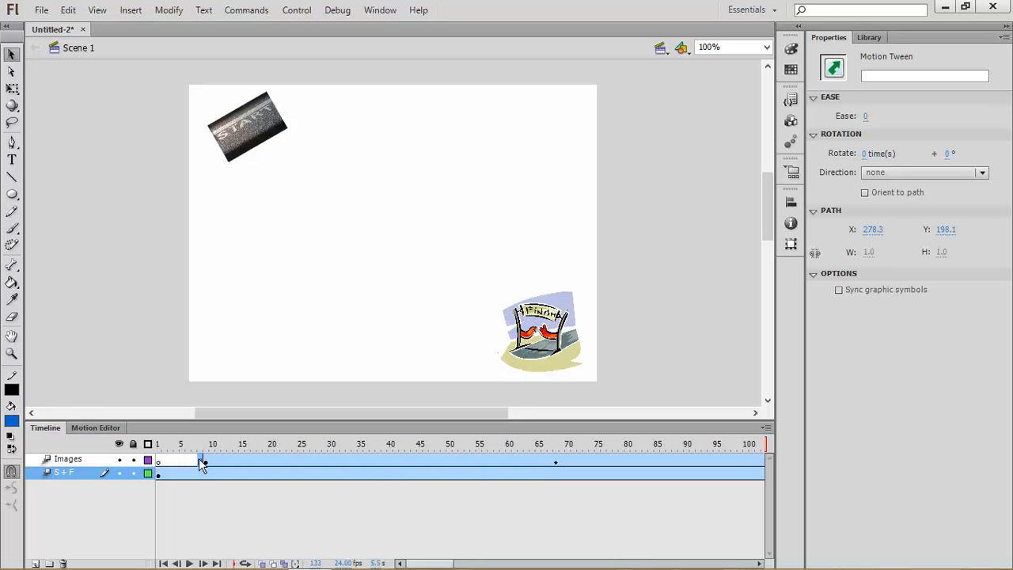
left_click(171, 462)
left_click_drag(201, 456, 202, 459)
mouse_move(739, 561)
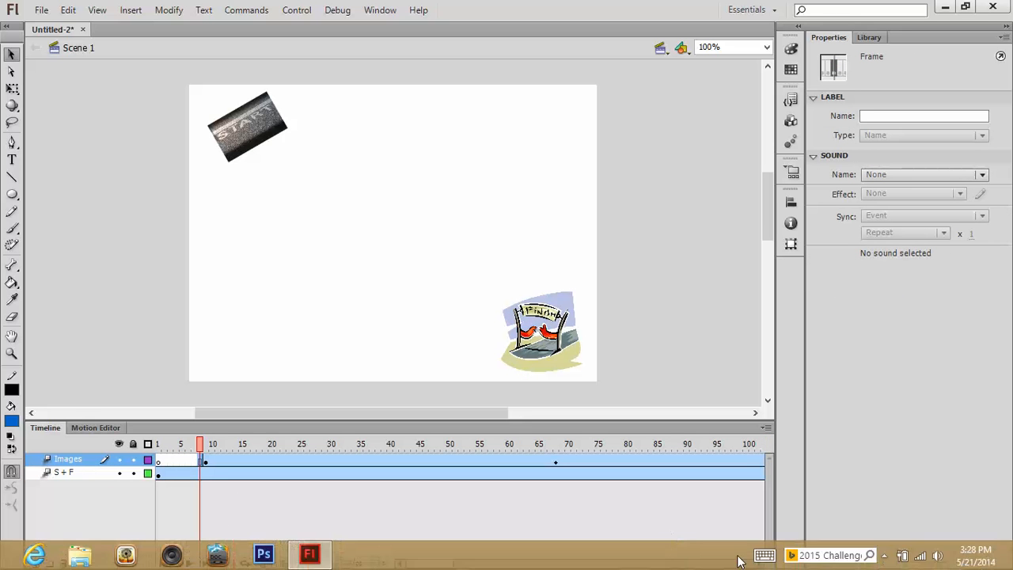